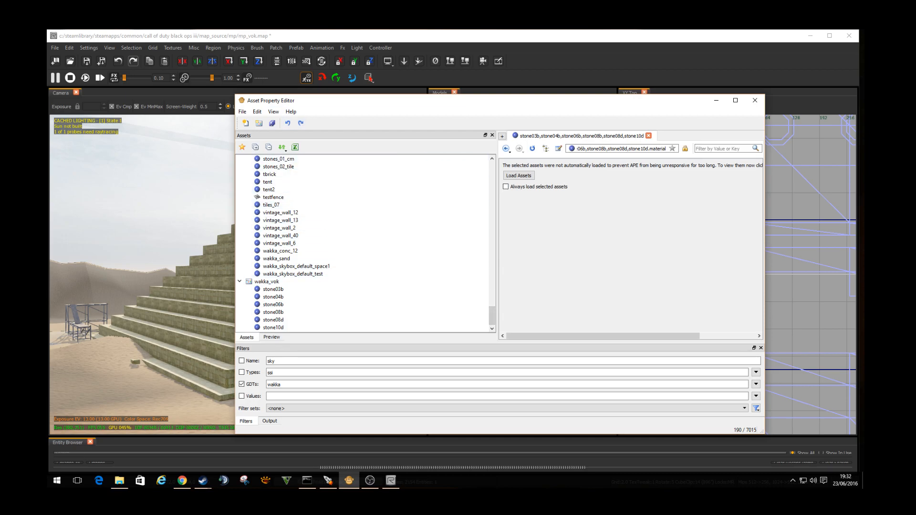
- Review the assets stored in the wakka GDT, compare them with an ssi type filter, and collapse the wakka group
scroll(362, 243, "up", 20)
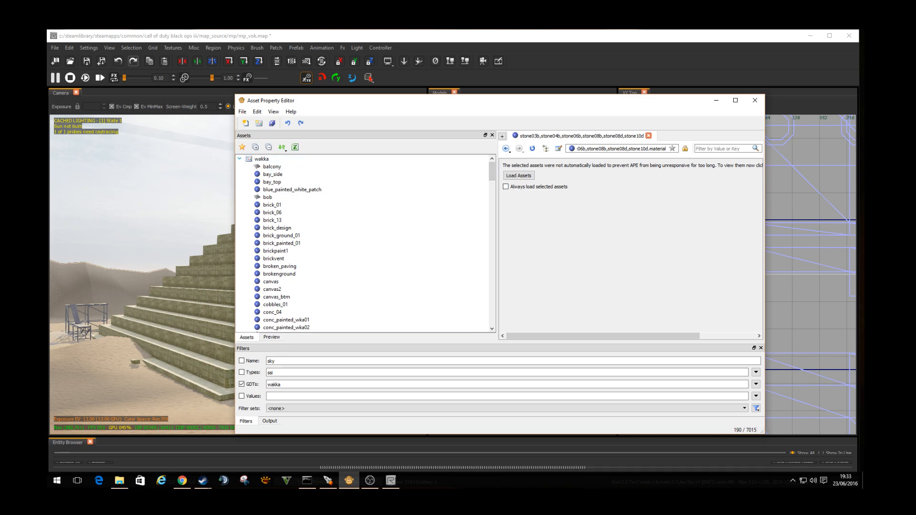
left_click(261, 159)
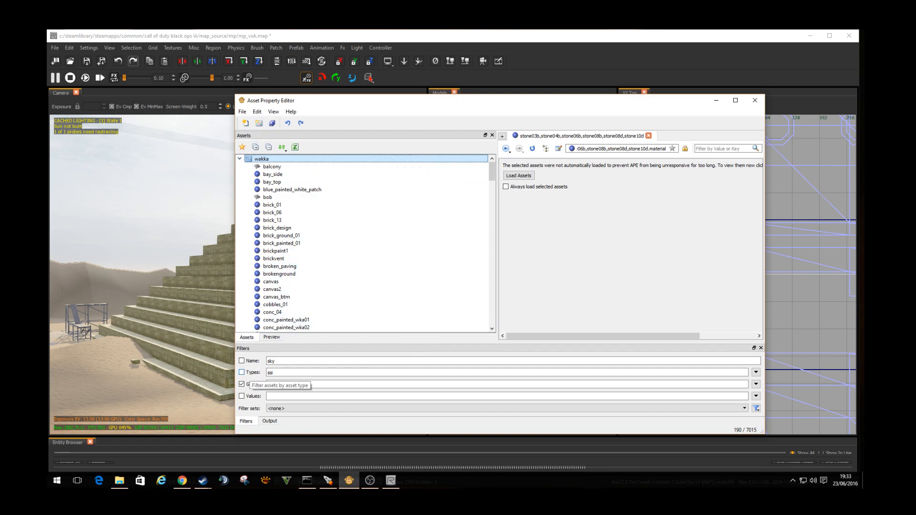
left_click(241, 372)
left_click(242, 384)
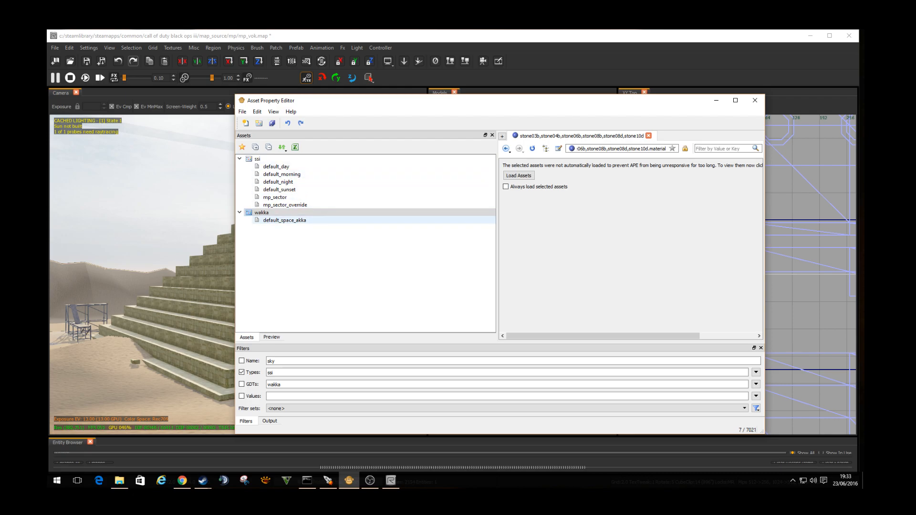
left_click(241, 373)
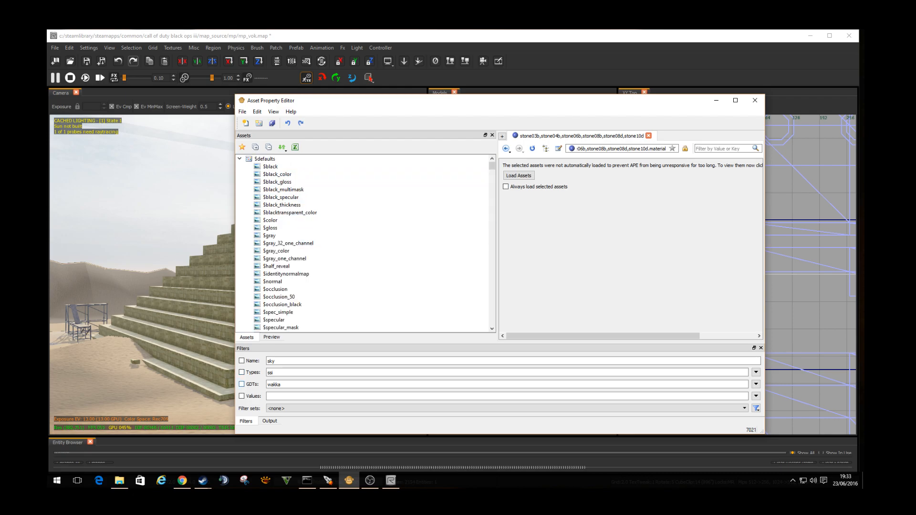
left_click(242, 385)
scroll(365, 243, "down", 20)
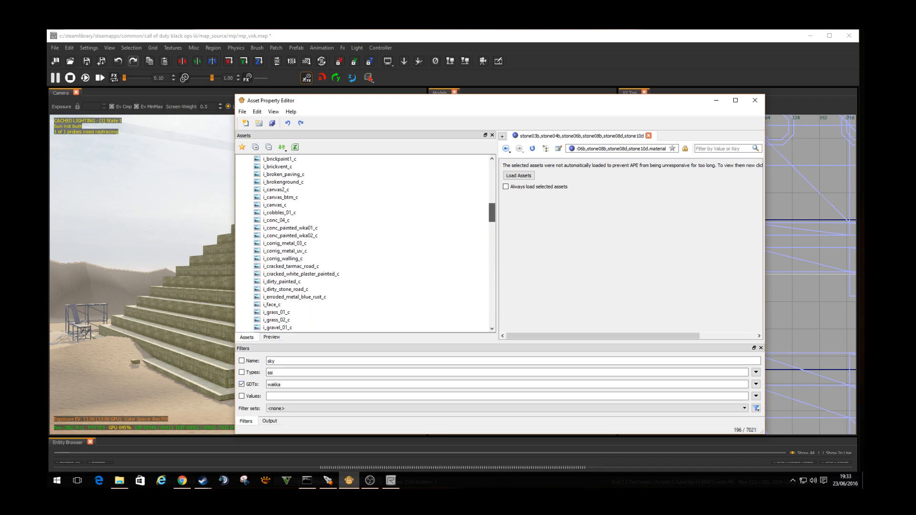
left_click_drag(491, 214, 492, 172)
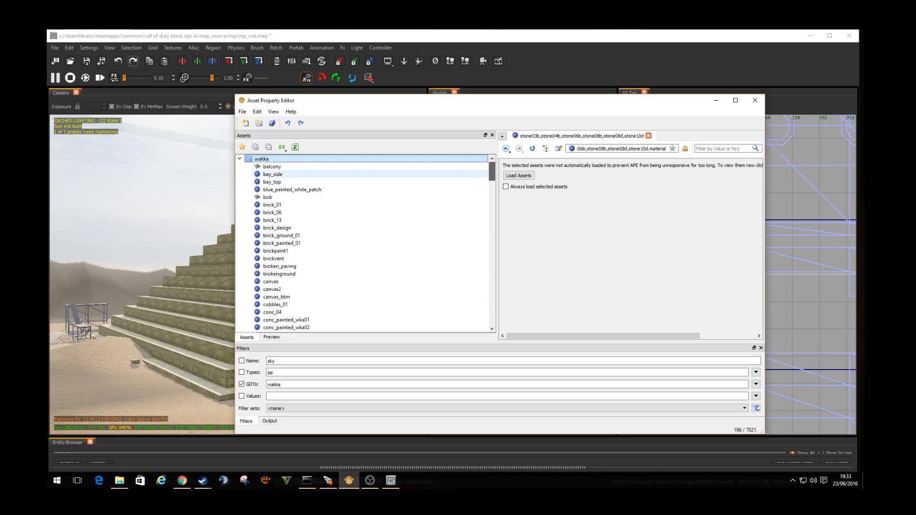
left_click(240, 159)
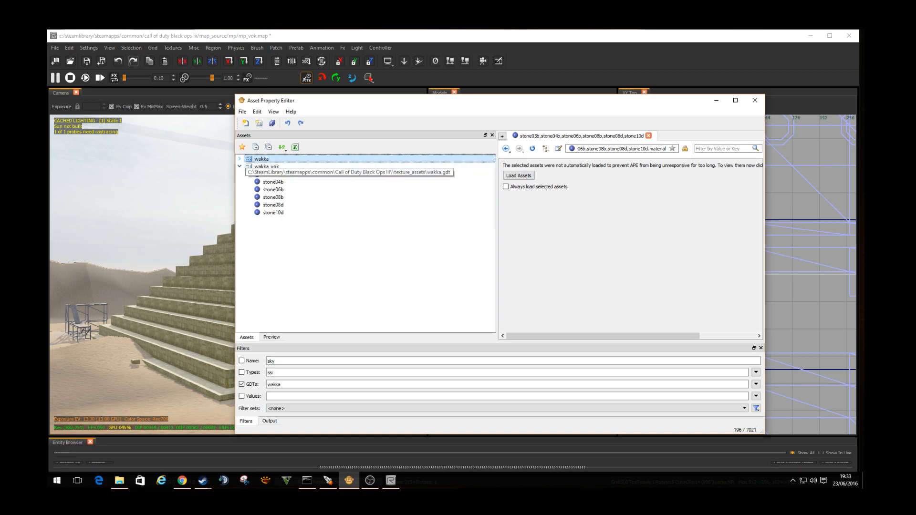
left_click(240, 159)
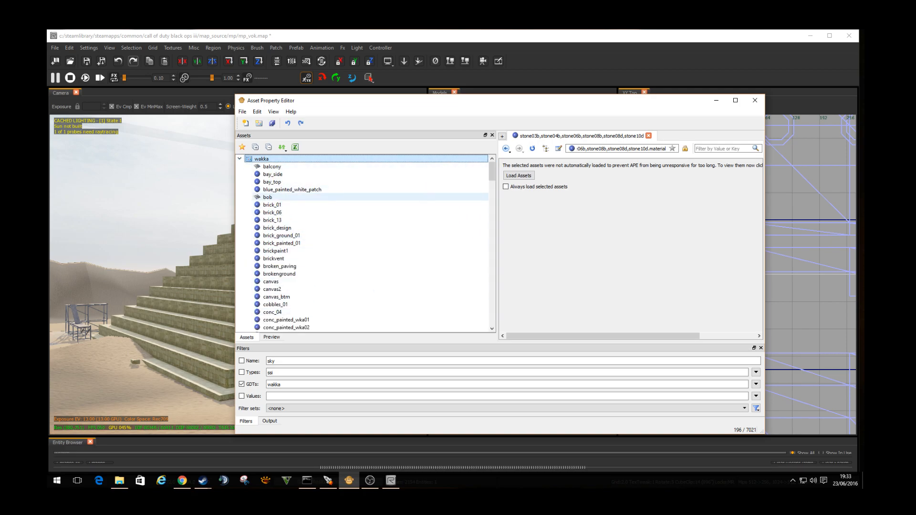
left_click(240, 159)
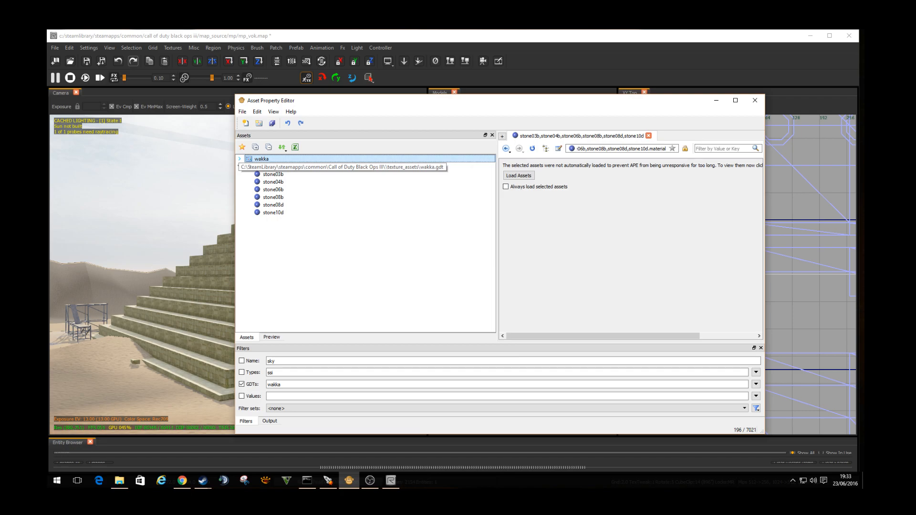
- Create a new GDT file named WAKKA_SKY in the texture_assets folder
left_click(258, 123)
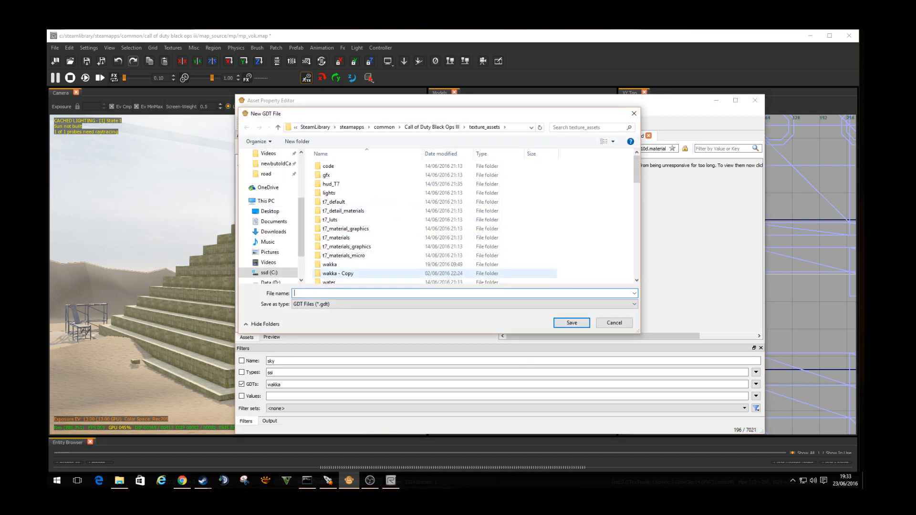
type("WAKKA_SKY")
key("BackSpace")
key("BackSpace")
key("BackSpace")
key("BackSpace")
key("BackSpace")
key("BackSpace")
key("BackSpace")
key("BackSpace")
key("BackSpace")
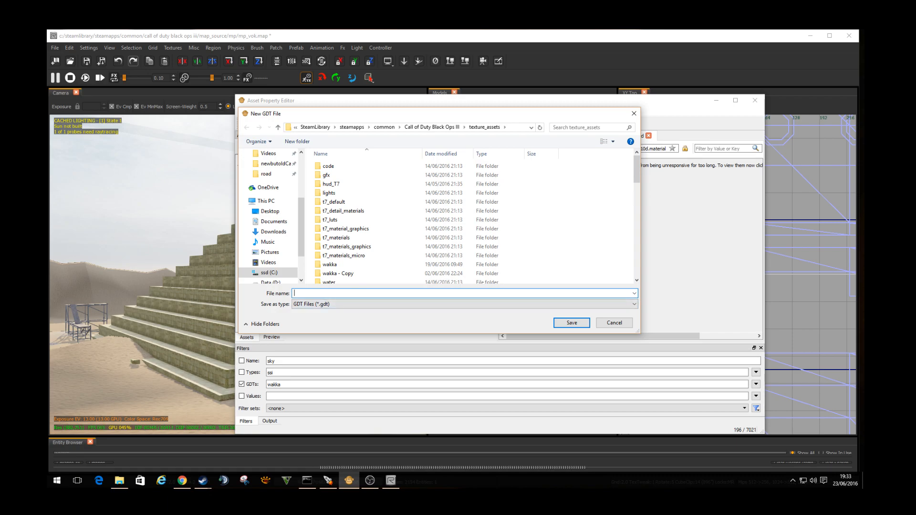
type("WAKKA_SKY")
key("Return")
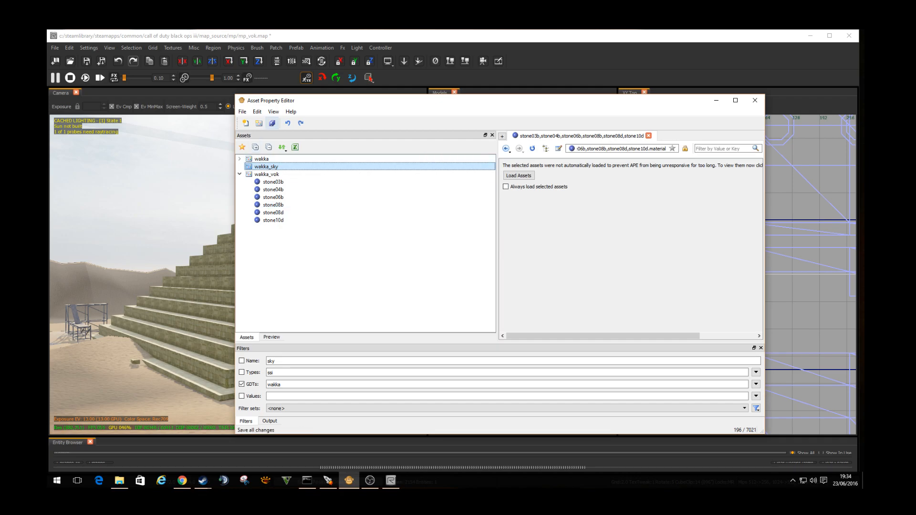
- Create two more GDT files in texture_assets named WAKKA_MODELS and WAKKA_TEXTURES
left_click(259, 124)
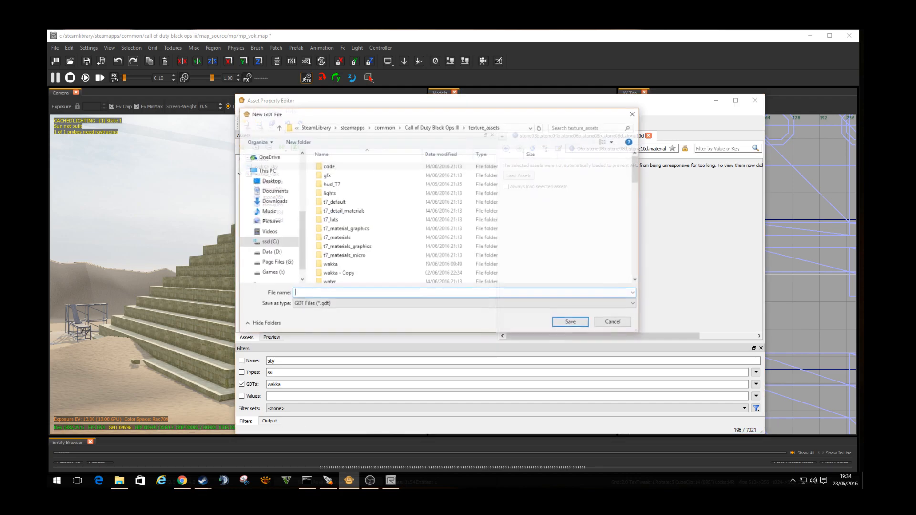
type("WAKKA_MODELS")
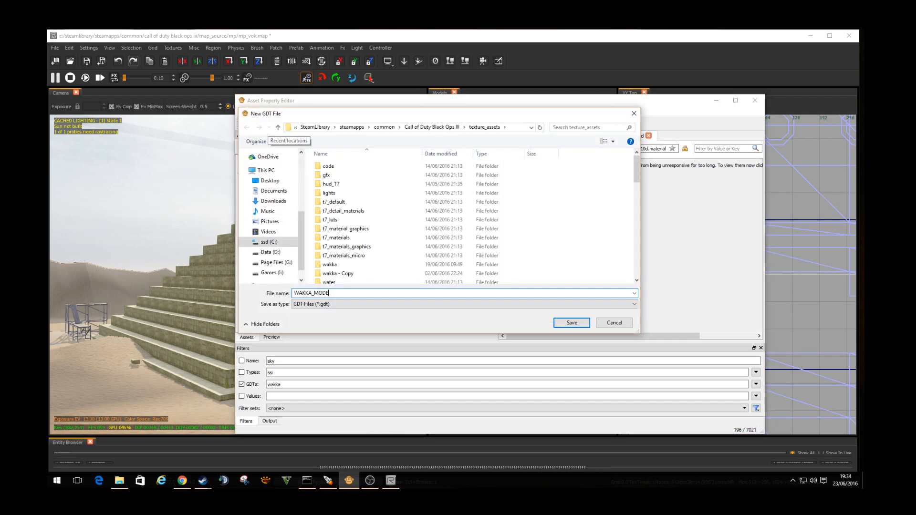
key("Return")
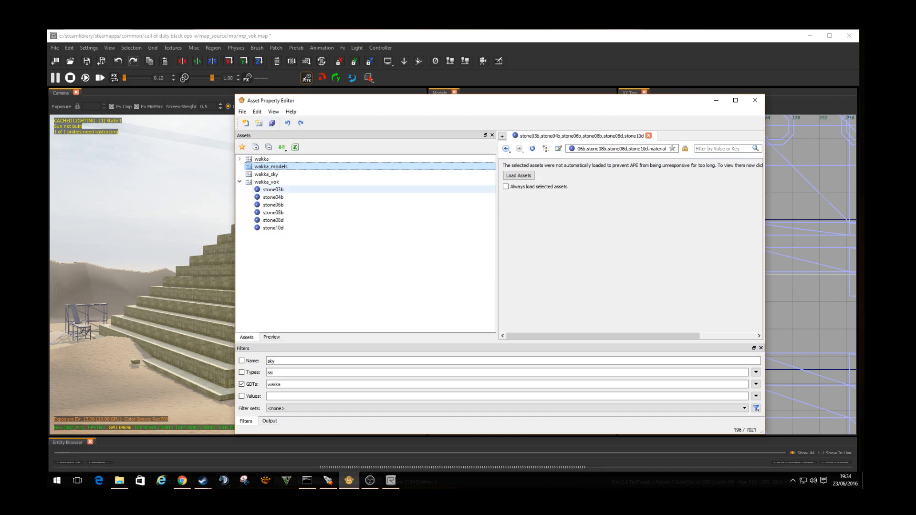
left_click(258, 123)
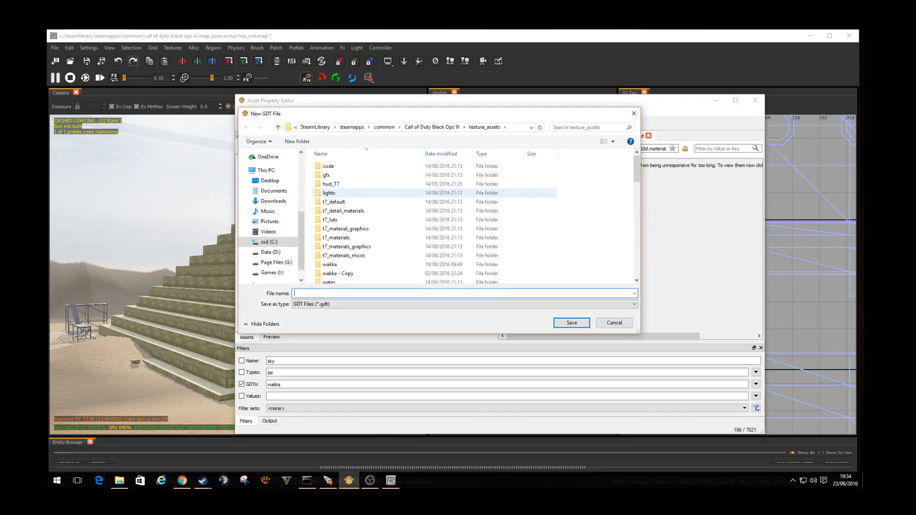
type("WAKKA_TEXTURES")
key("Return")
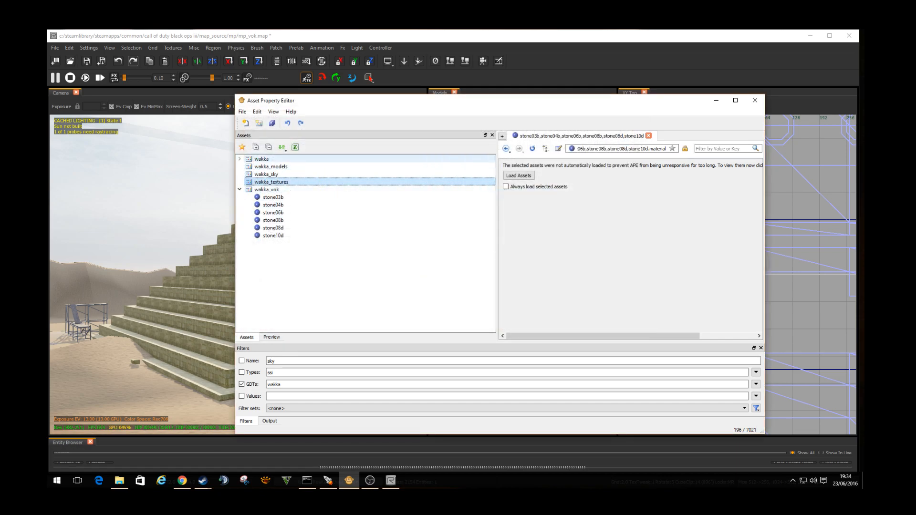
- Filter by the ssi type to select default_space_akka, and return to the wakka GDT filter to locate it there
left_click(239, 159)
left_click(239, 158)
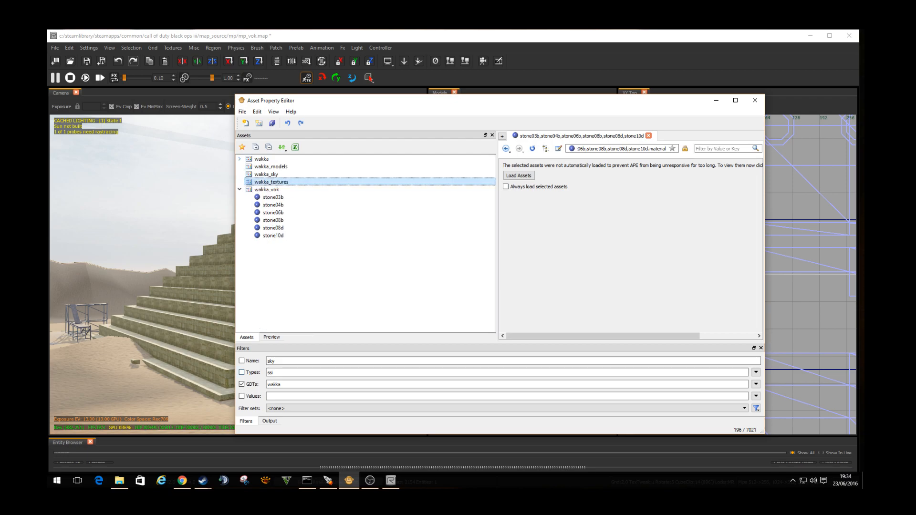
left_click(242, 372)
left_click(241, 384)
left_click(240, 213)
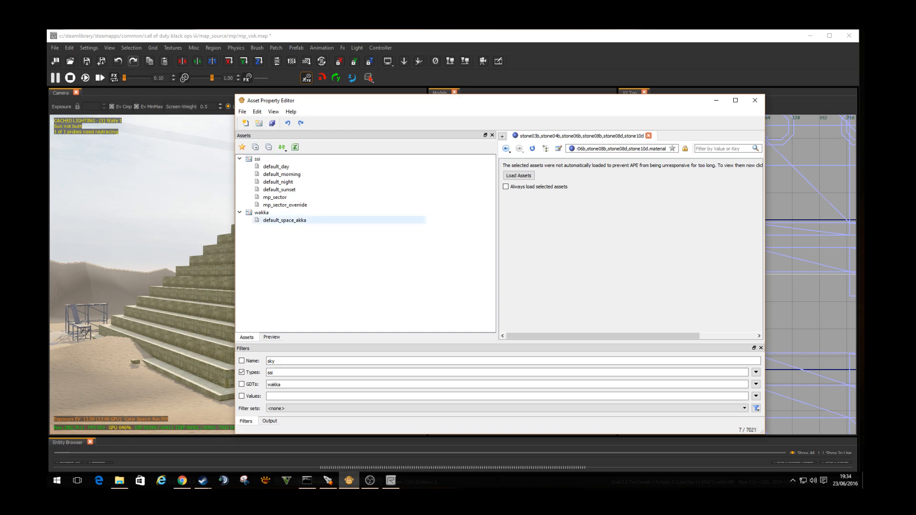
left_click(285, 220)
left_click(241, 384)
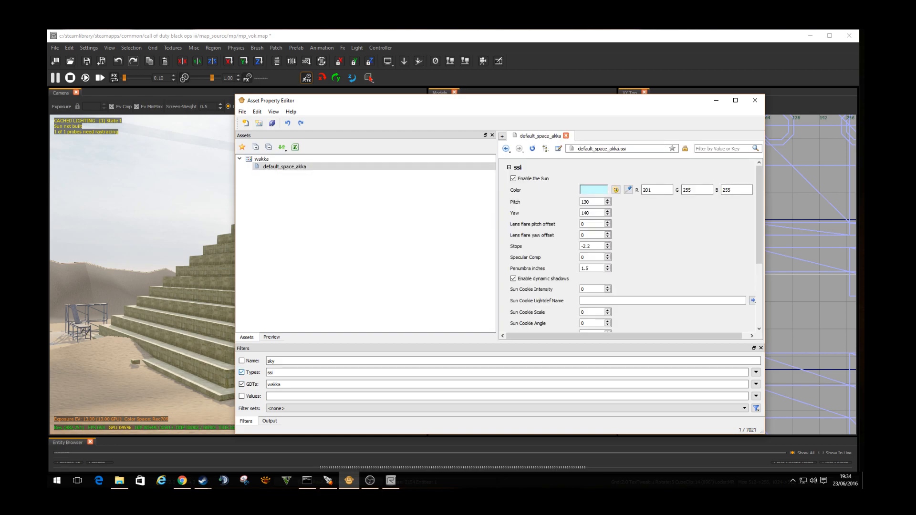
left_click(242, 372)
scroll(363, 257, "down", 4)
scroll(362, 289, "down", 2)
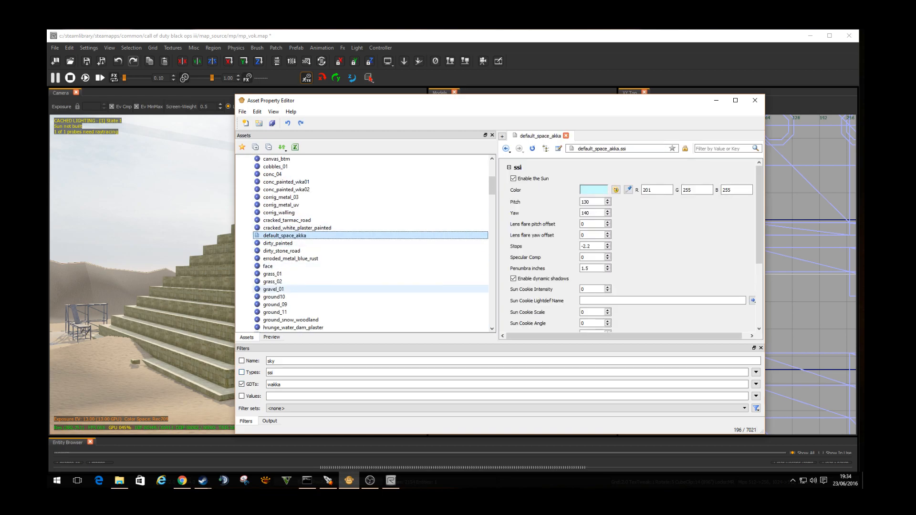
scroll(363, 289, "down", 3)
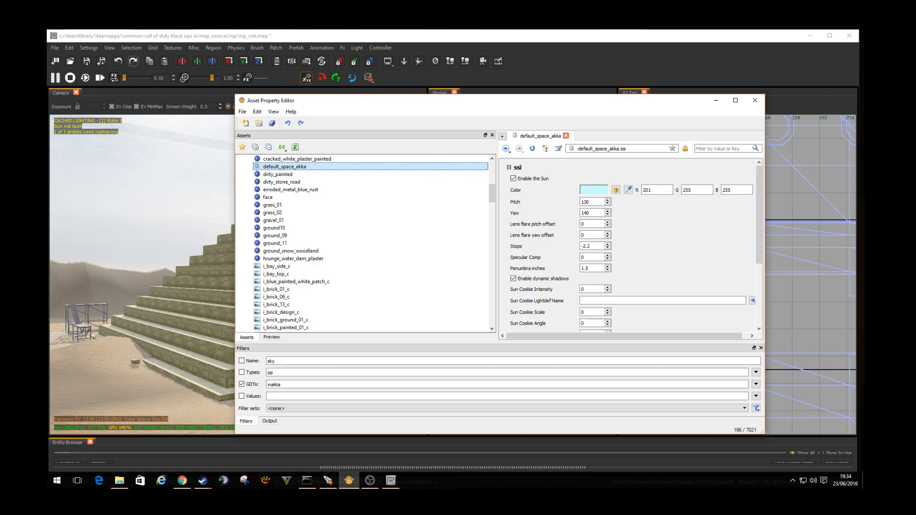
- Move the default_space_akka asset from the wakka GDT into the wakka_sky GDT
mouse_move(291, 166)
left_mouse_down()
mouse_move(312, 164)
mouse_move(296, 166)
left_mouse_up()
right_click(293, 166)
left_click(324, 235)
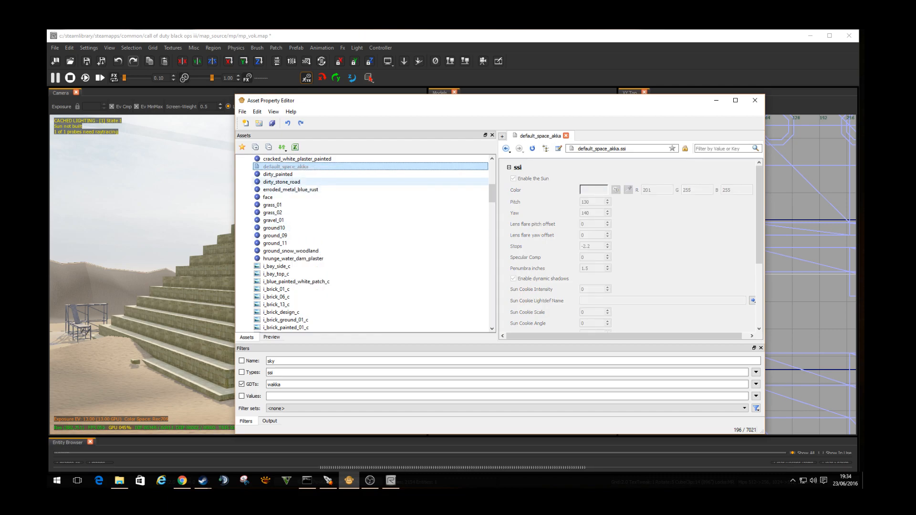
left_click_drag(492, 193, 491, 315)
right_click(265, 267)
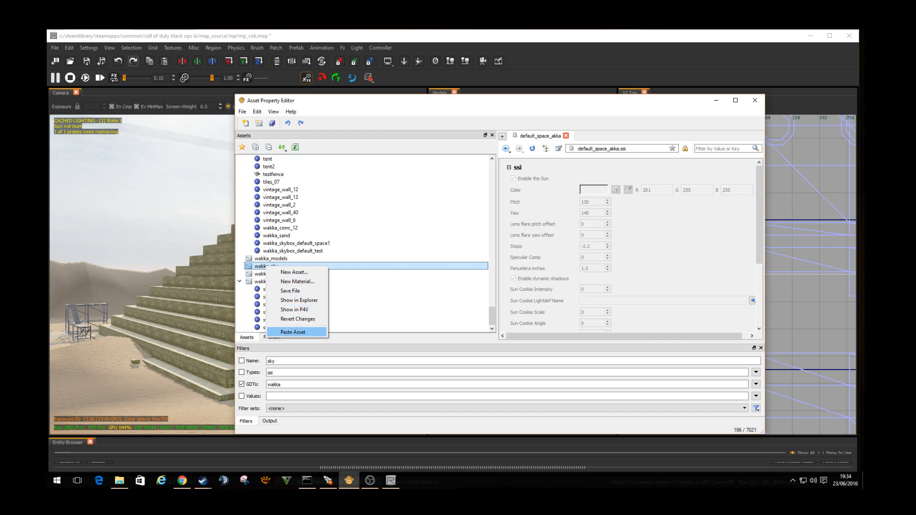
left_click(292, 332)
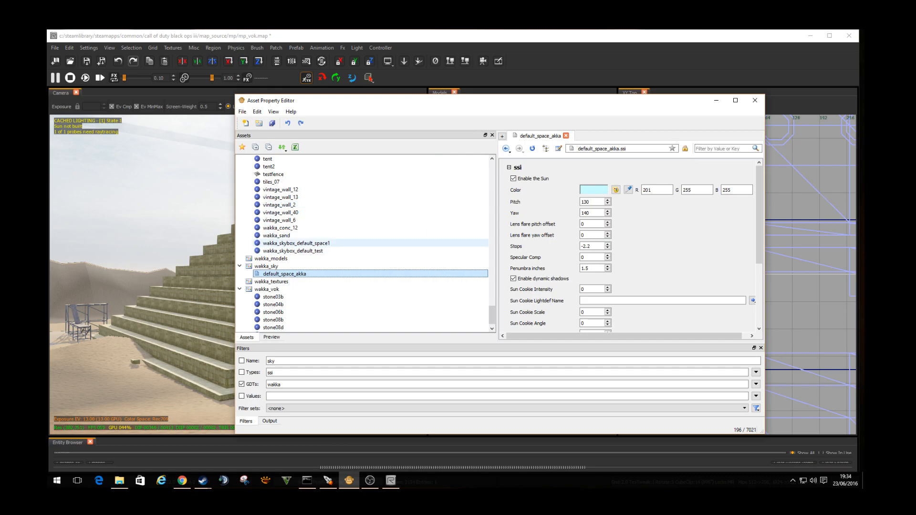
- Move the materials wakka_skybox_default_space1 and wakka_skybox_default_test into the wakka_sky GDT and save all changes
left_click(296, 243)
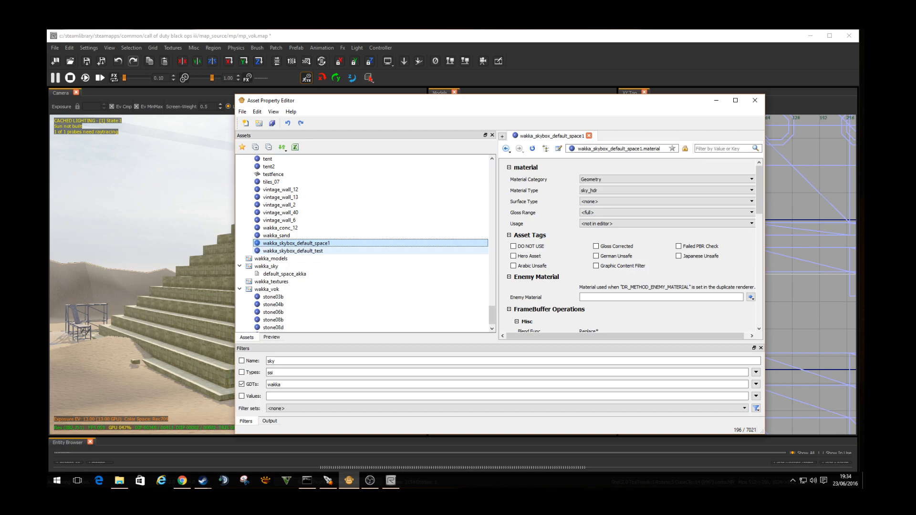
left_click(292, 251, "shift")
left_click_drag(293, 251, 302, 275)
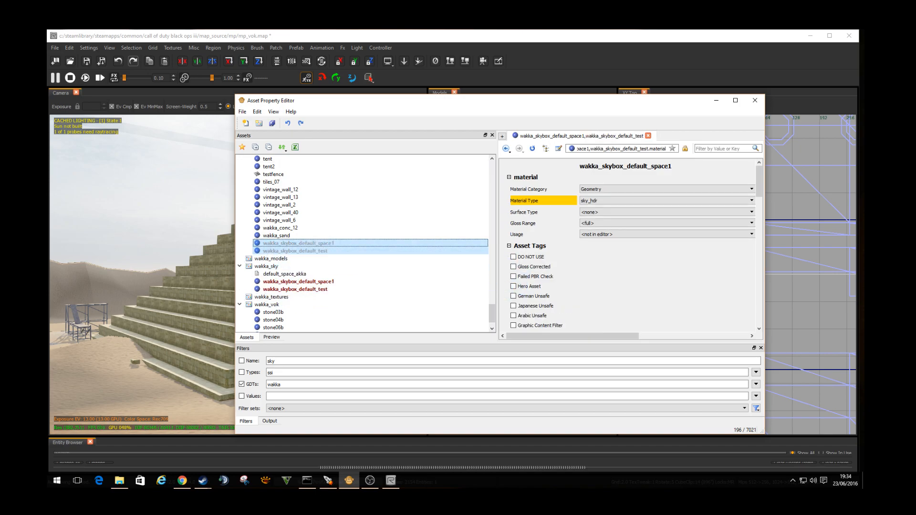
left_click(272, 123)
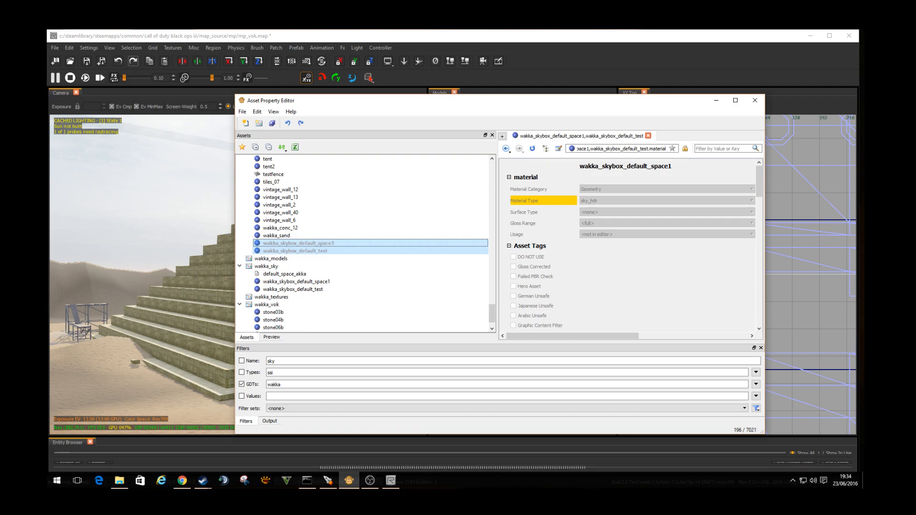
- Examine the skybox model used by default_space_akka and the color map image used by wakka_skybox_default_space1
mouse_move(491, 313)
left_mouse_down()
mouse_move(491, 306)
mouse_move(492, 315)
left_mouse_up()
left_click(285, 251)
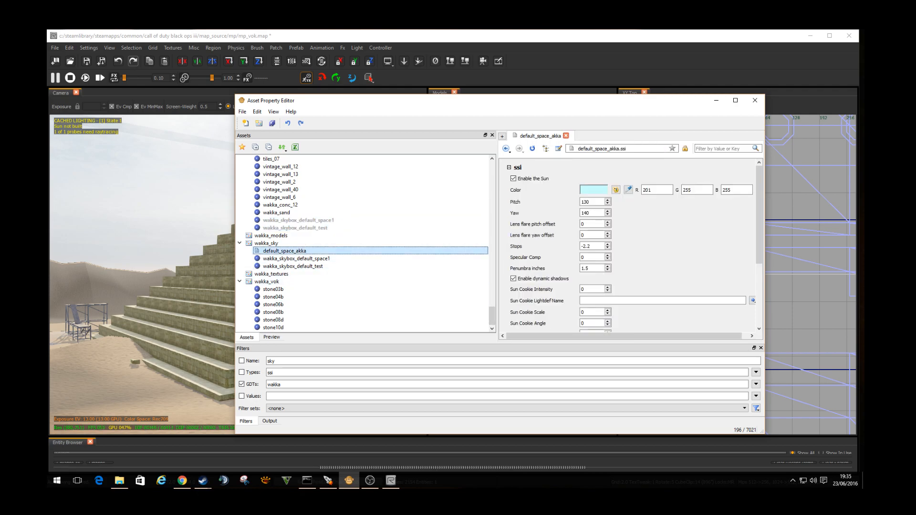
scroll(639, 253, "down", 4)
left_click(648, 286)
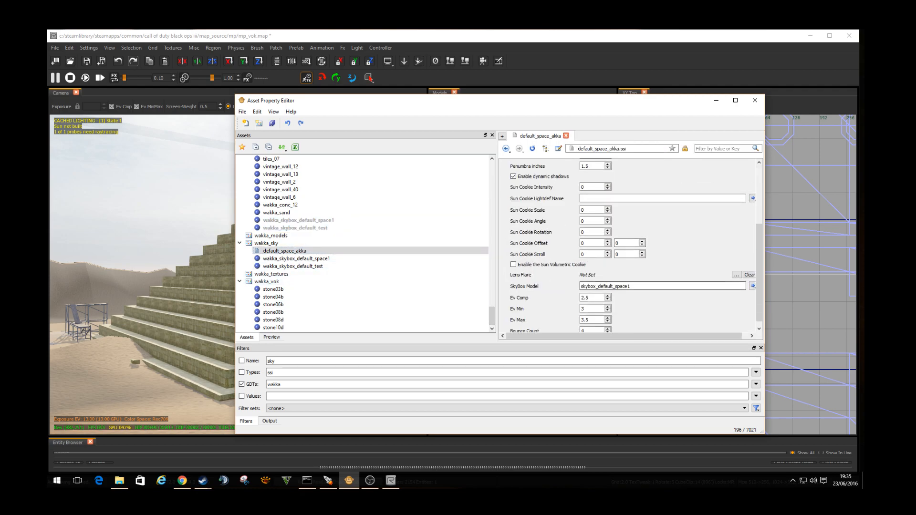
left_click(296, 259)
scroll(639, 252, "down", 3)
scroll(630, 248, "down", 10)
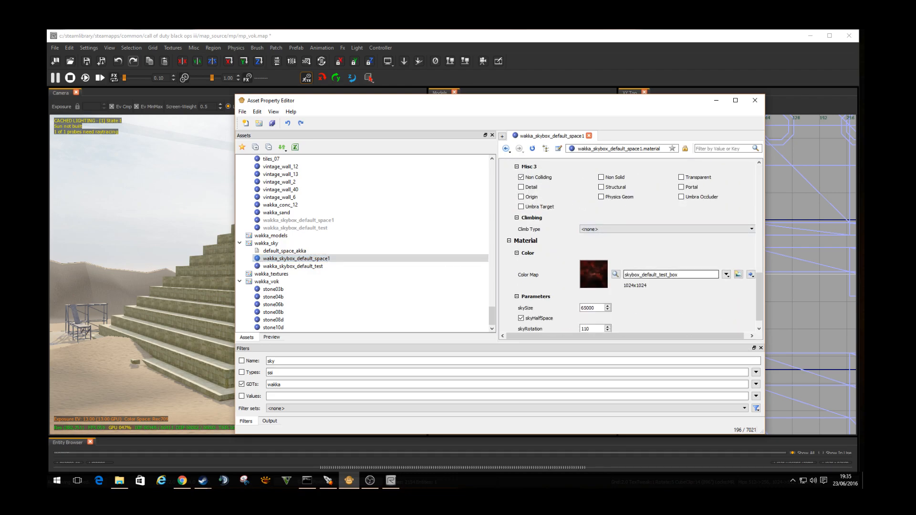
left_click_drag(492, 316, 492, 292)
left_click(288, 220)
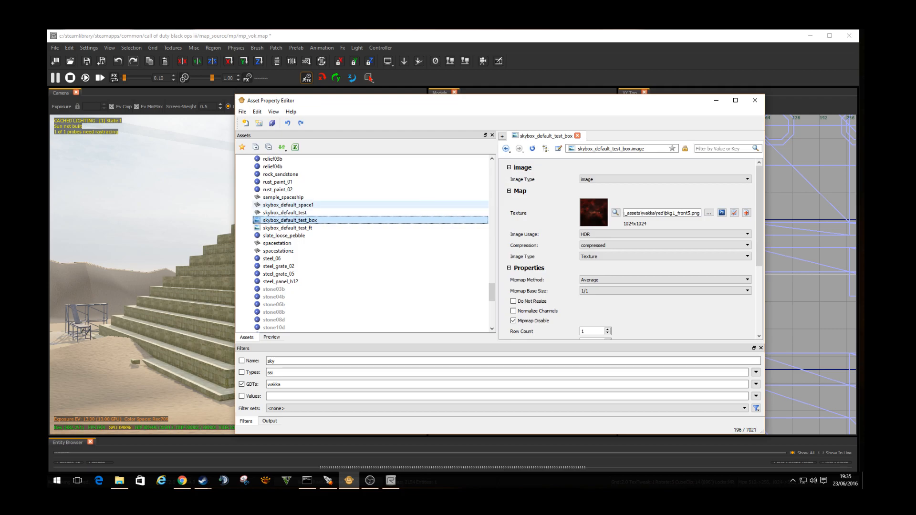
left_click(288, 205)
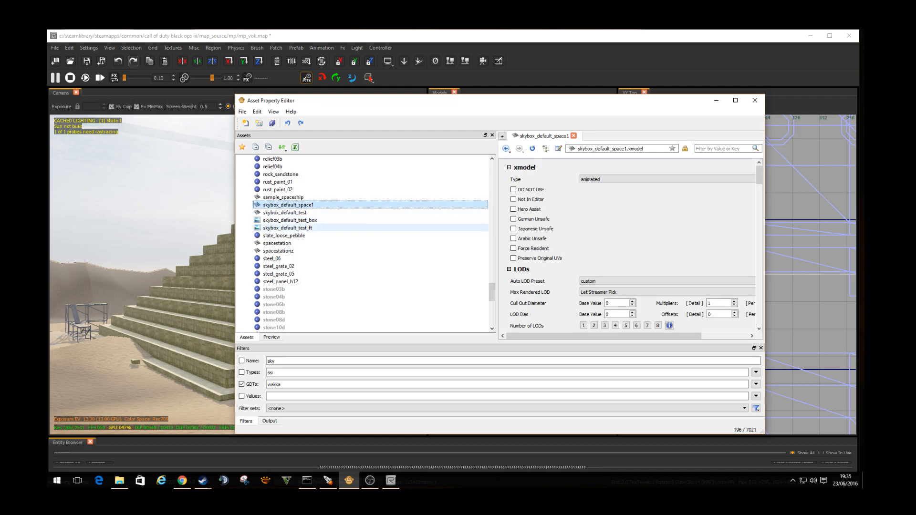
left_click(288, 228, "shift")
mouse_move(492, 292)
left_mouse_down()
mouse_move(492, 303)
mouse_move(492, 280)
left_mouse_up()
right_click(286, 320)
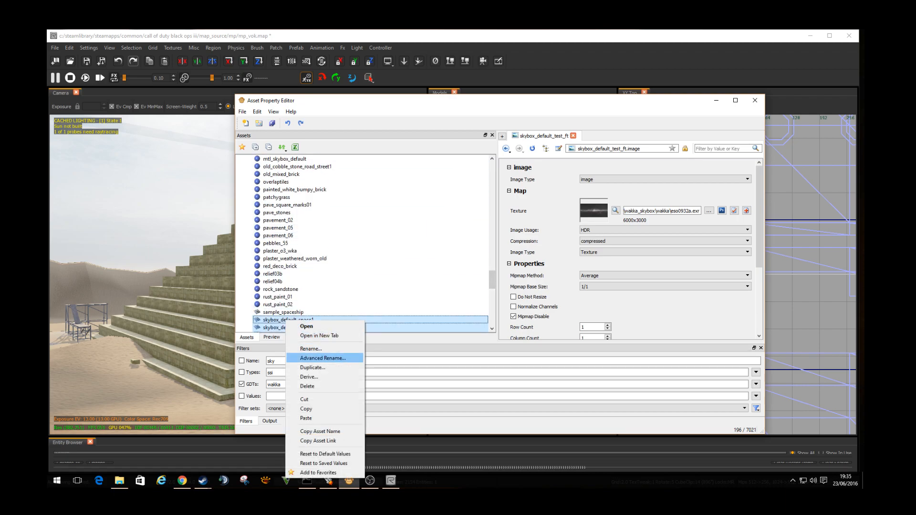
left_click(305, 312)
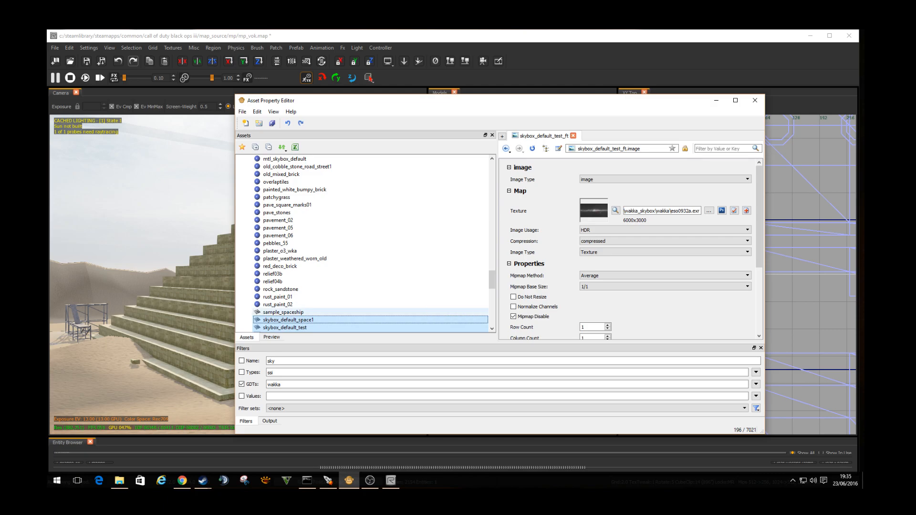
left_click(296, 313, "ctrl")
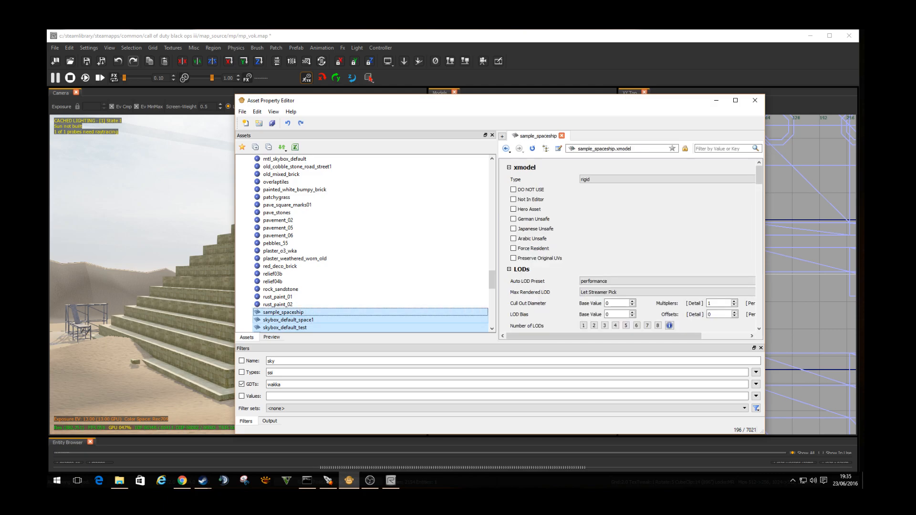
right_click(297, 315)
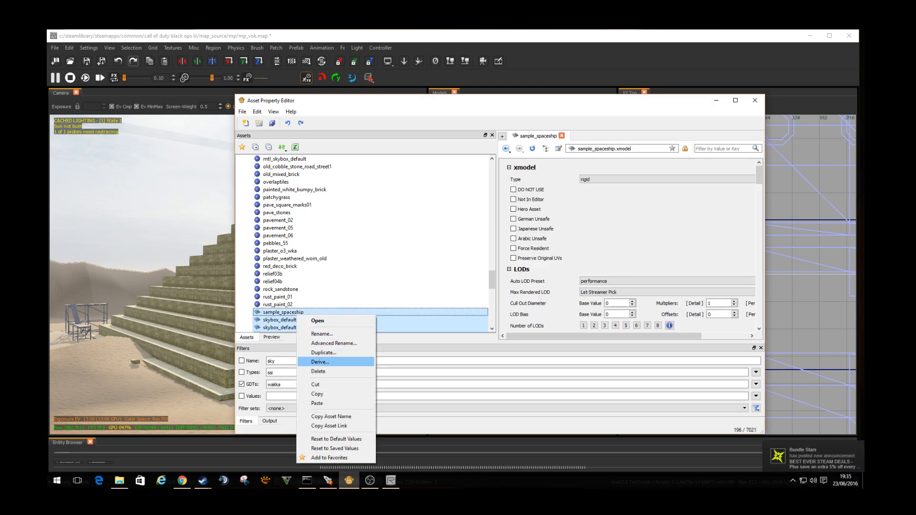
key("Escape")
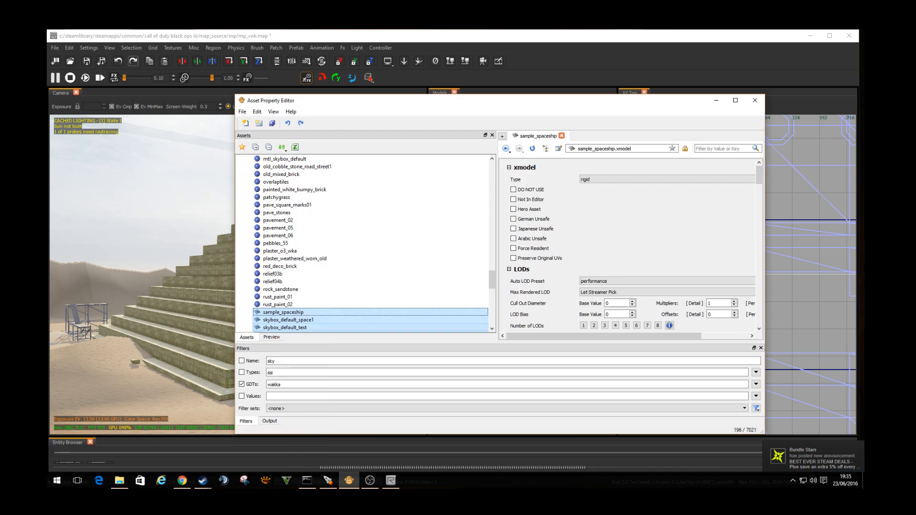
- Move skybox_default_space1, skybox_default_test, skybox_default_test_box and skybox_default_test_ft from the wakka GDT into wakka_sky and save all changes
left_click(289, 320)
scroll(289, 305, "down", 2)
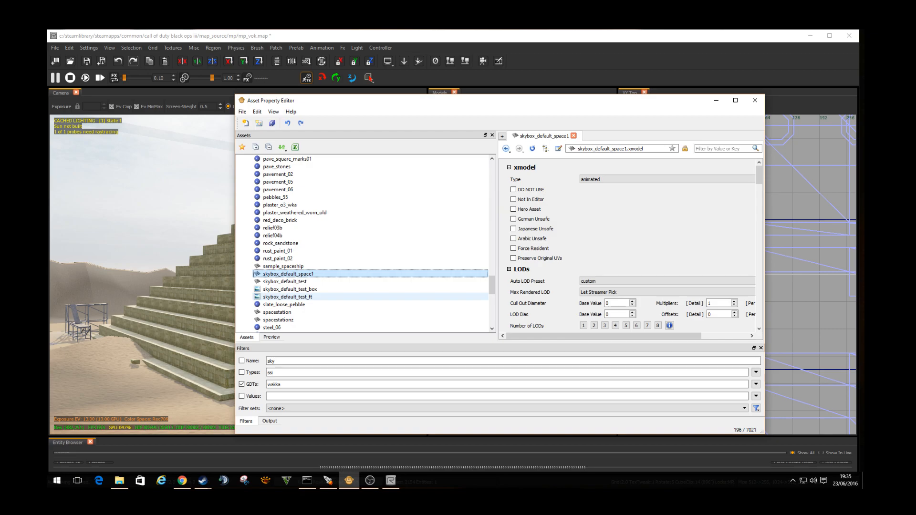
left_click(287, 297, "shift")
right_click(288, 277)
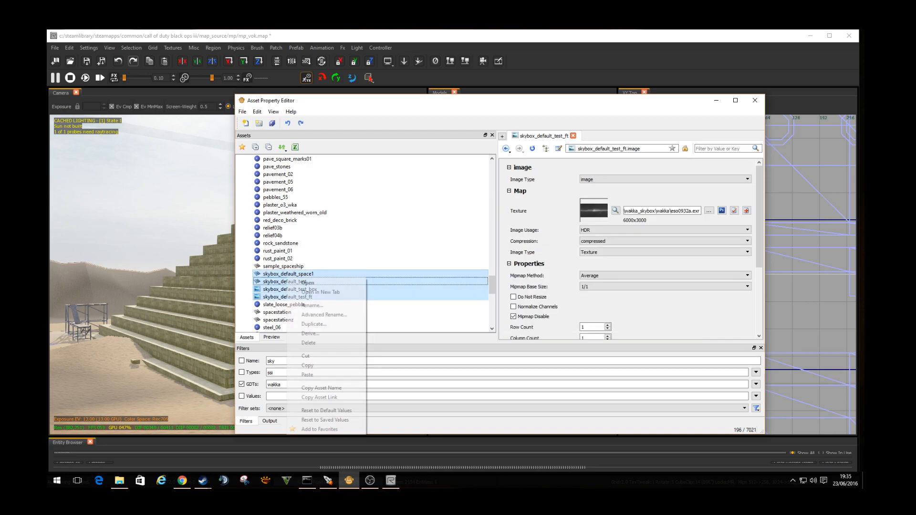
left_click(308, 356)
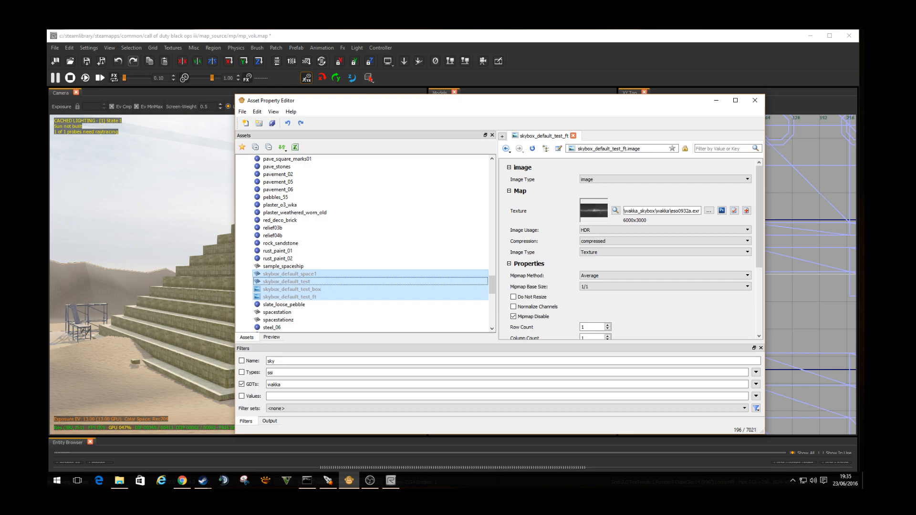
left_click_drag(492, 285, 492, 316)
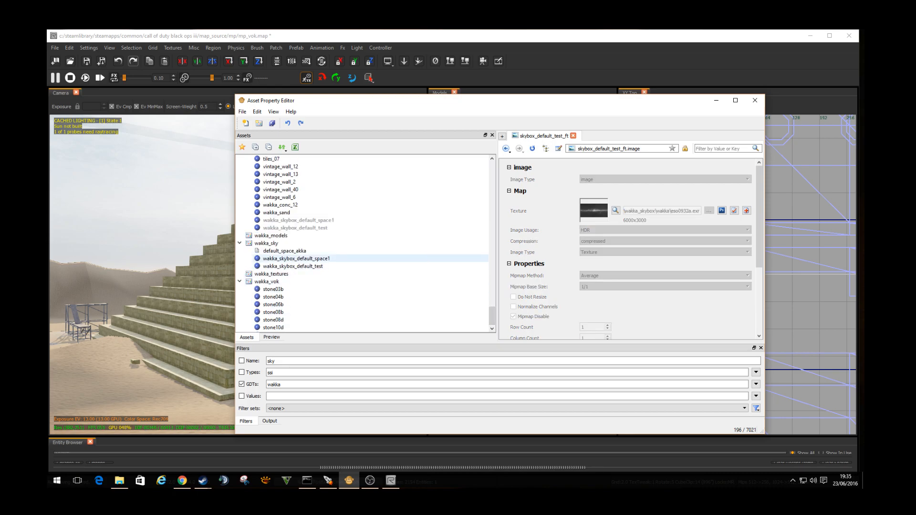
right_click(270, 244)
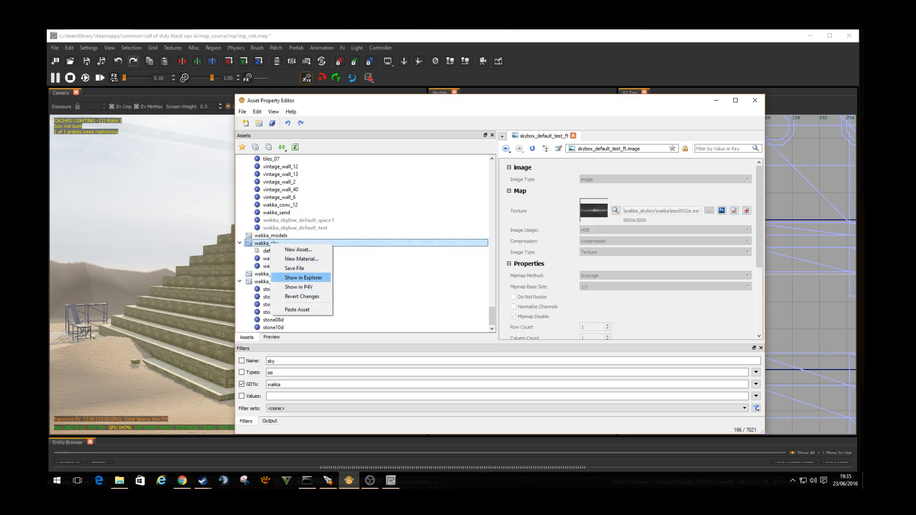
left_click(297, 310)
left_click(272, 123)
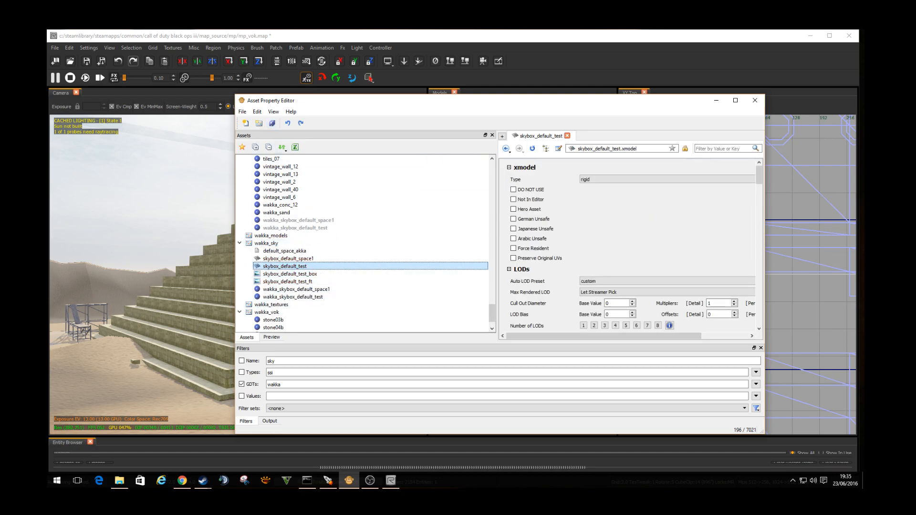
left_click(273, 320)
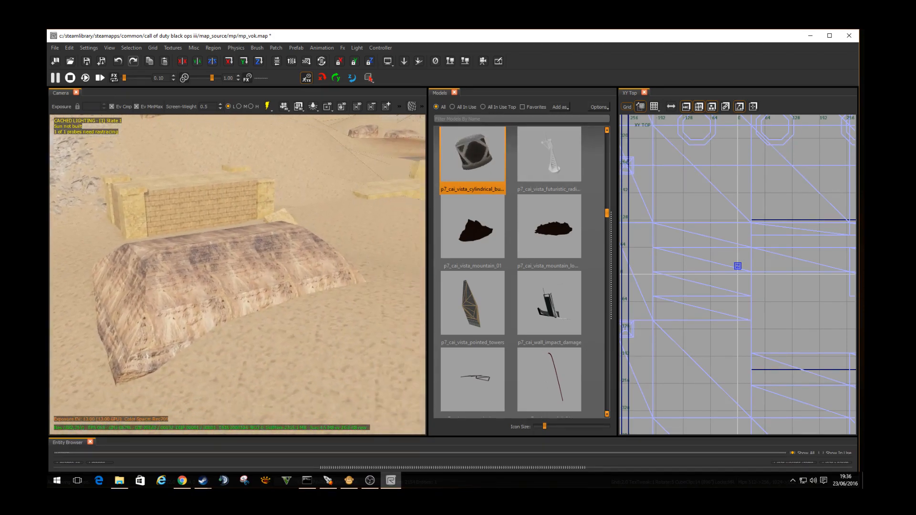
- Switch to Radiant and examine the rock formation and the pyramid's hieroglyph-covered doorway in the mp_vok map
left_click(229, 276, "shift")
key("Escape")
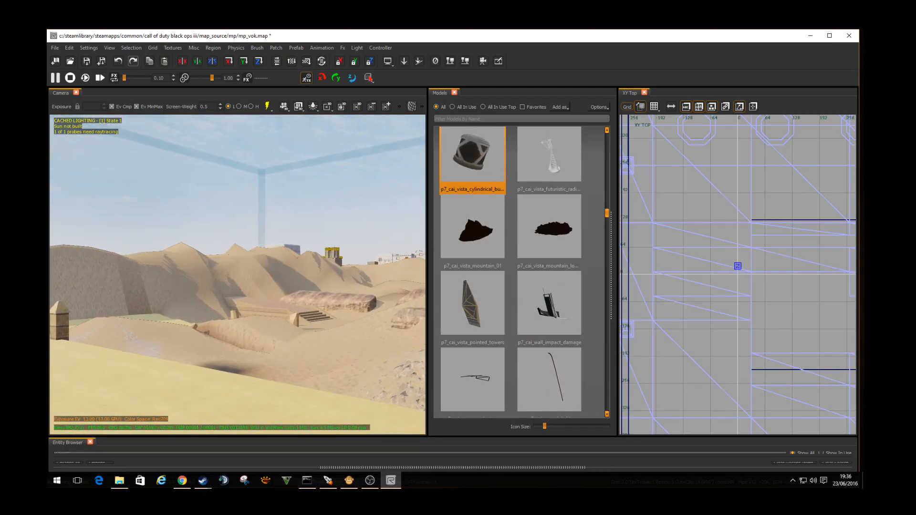
key("w")
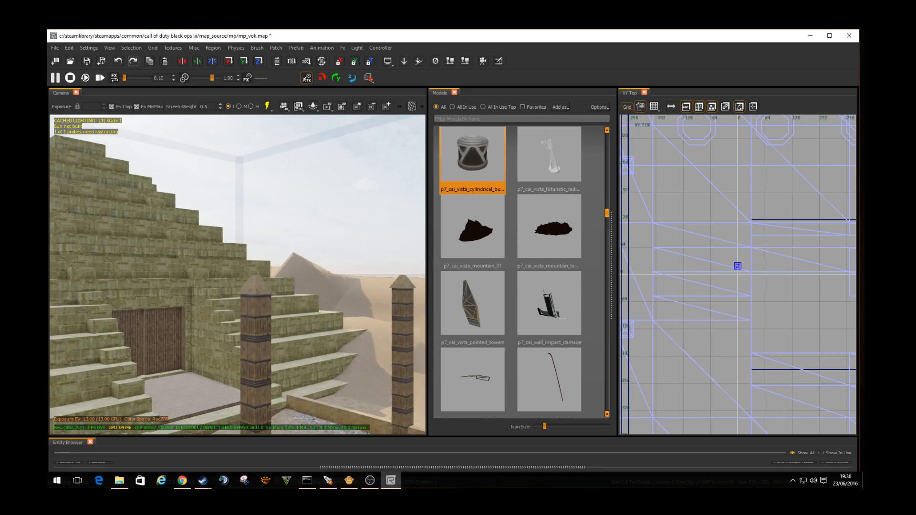
key("w")
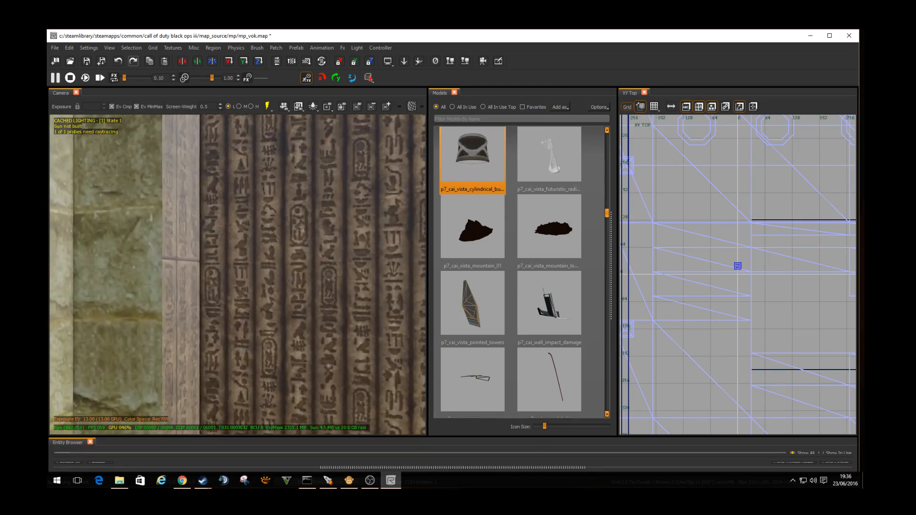
key("s")
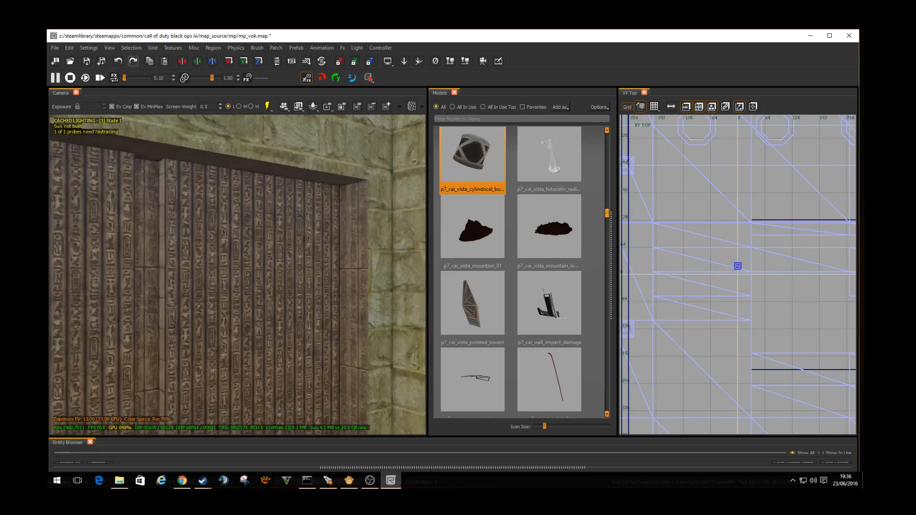
key("w")
key("w")
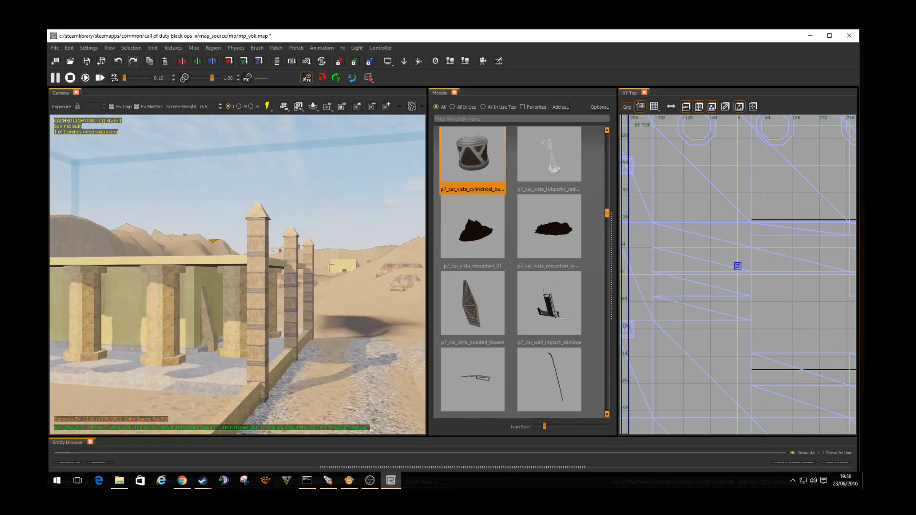
- Examine the dunes and brick buildings of the mp_vok map, including the terrain mesh and structures from underneath
key("w")
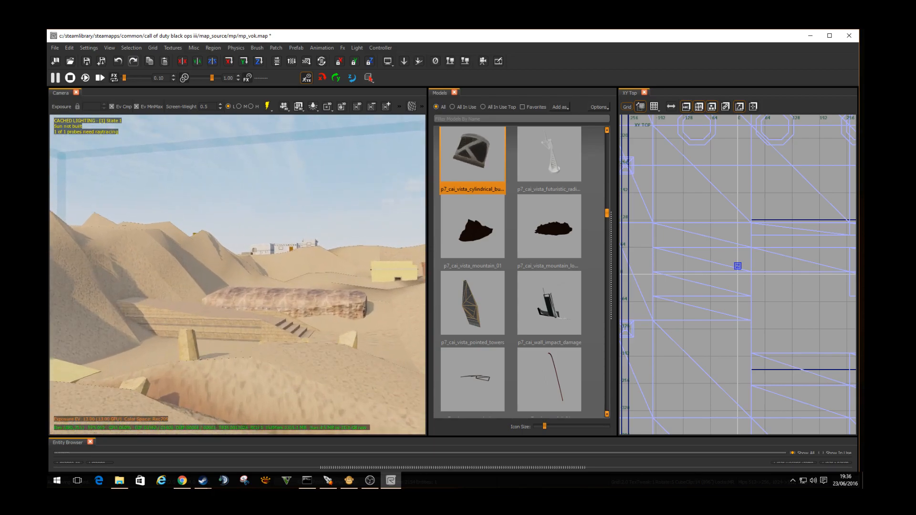
key("w")
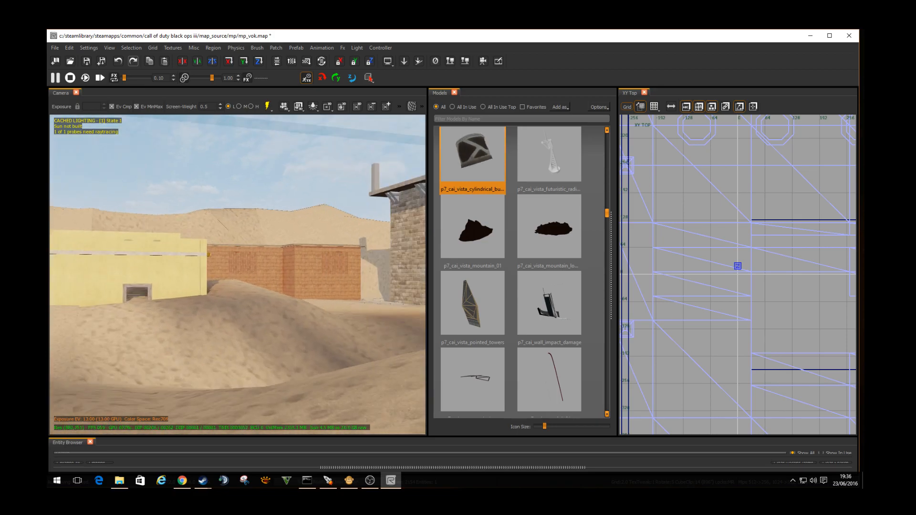
key("w")
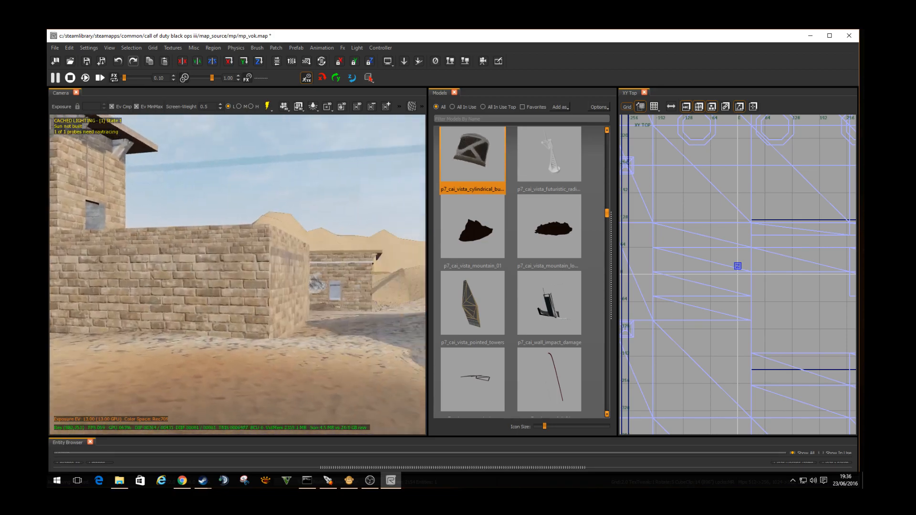
key("w")
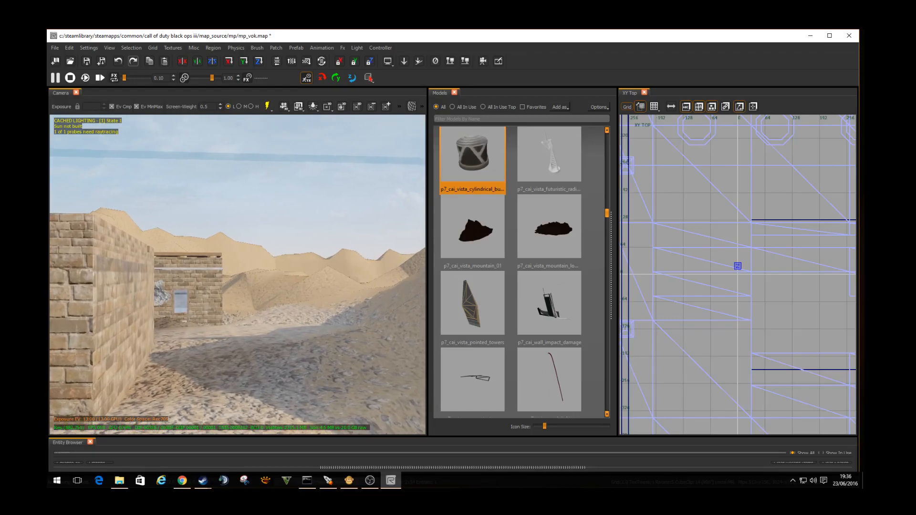
key("w")
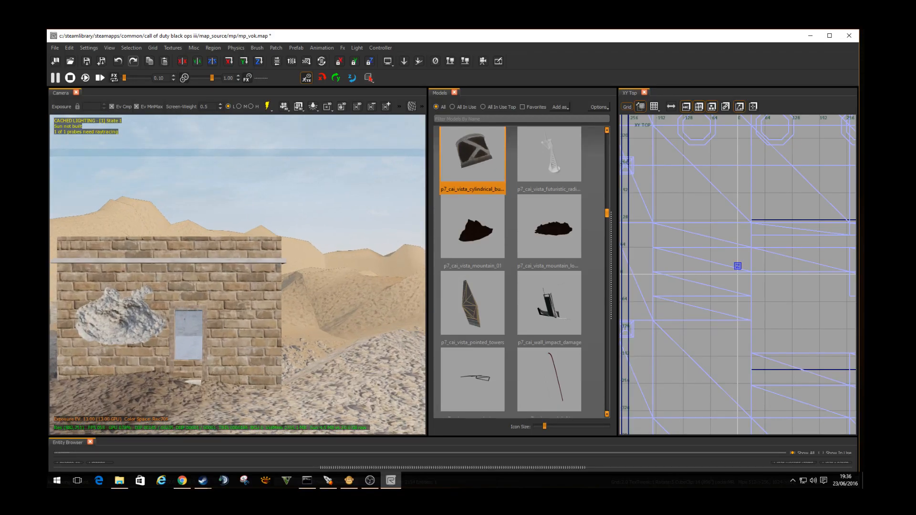
key("w")
key("e")
right_click_drag(237, 275, 350, 267)
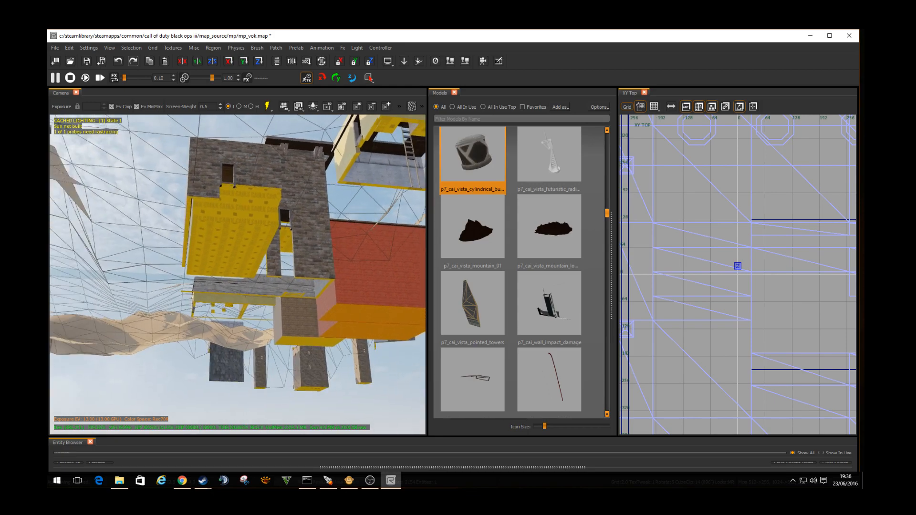
right_click_drag(238, 274, 143, 274)
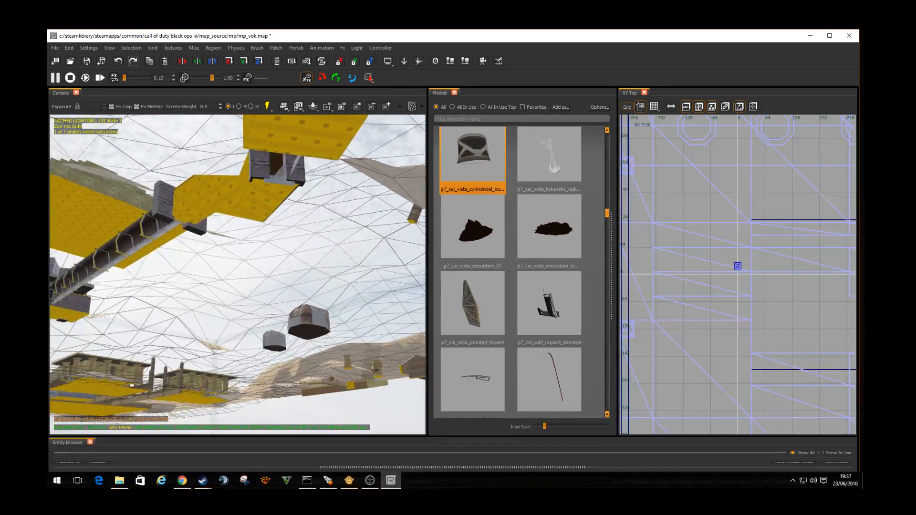
right_click_drag(238, 274, 167, 291)
right_click_drag(237, 274, 259, 206)
right_click_drag(238, 275, 105, 291)
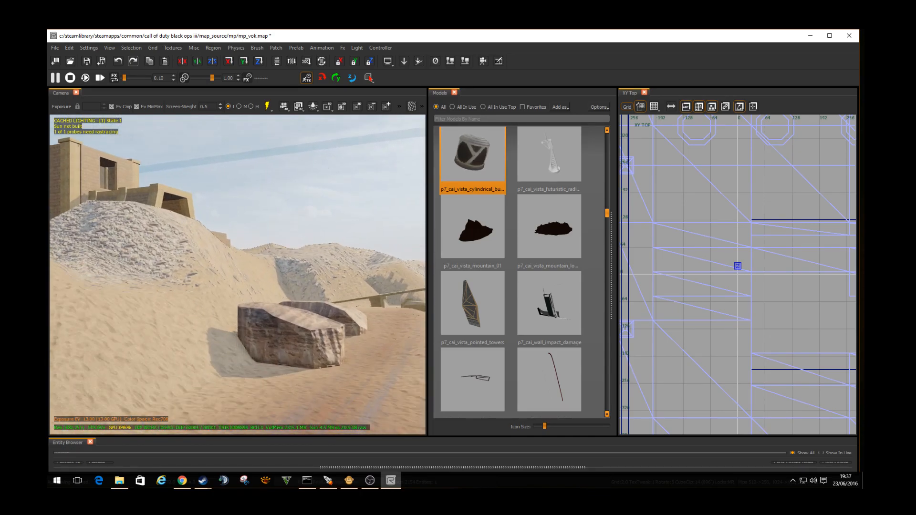
- Place the white c_t7_mp_technomancer character model from the model library on the sand beside the rocks
left_click_drag(607, 213, 607, 137)
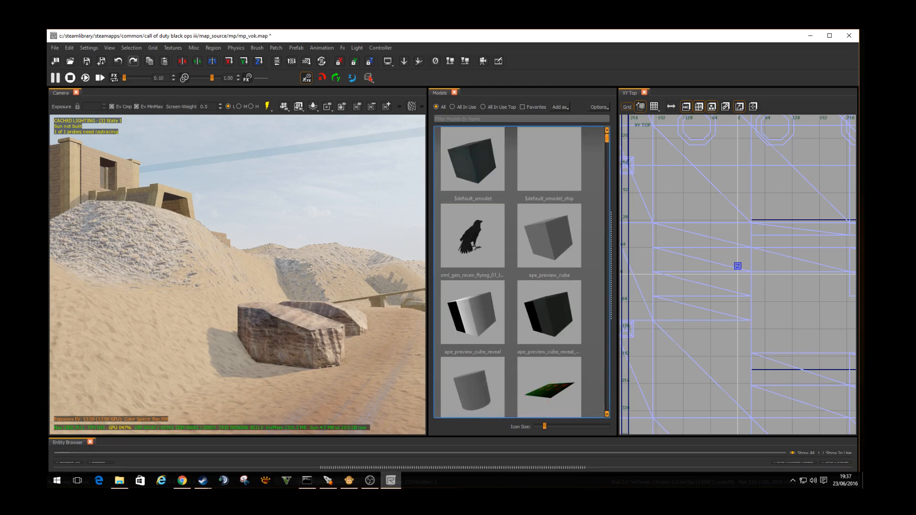
scroll(549, 200, "down", 5)
left_click(549, 196)
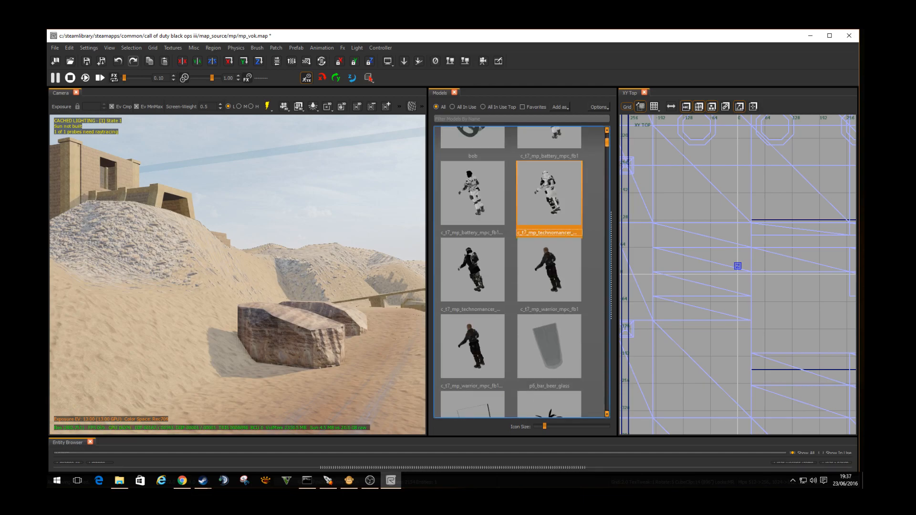
left_click_drag(549, 196, 348, 374)
right_click_drag(347, 375, 172, 303)
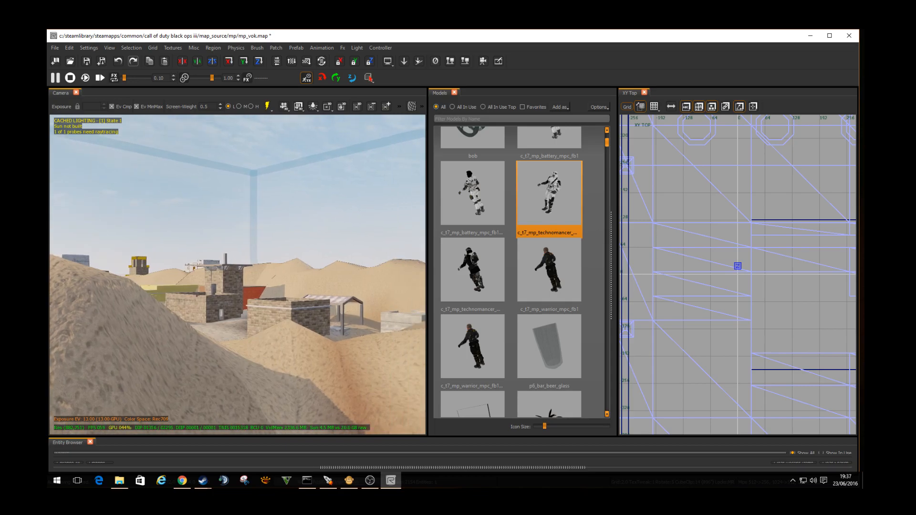
- Open the map mp_mosqv2.map, discarding the unsaved changes to mp_vok.map
left_click(54, 47)
mouse_move(72, 152)
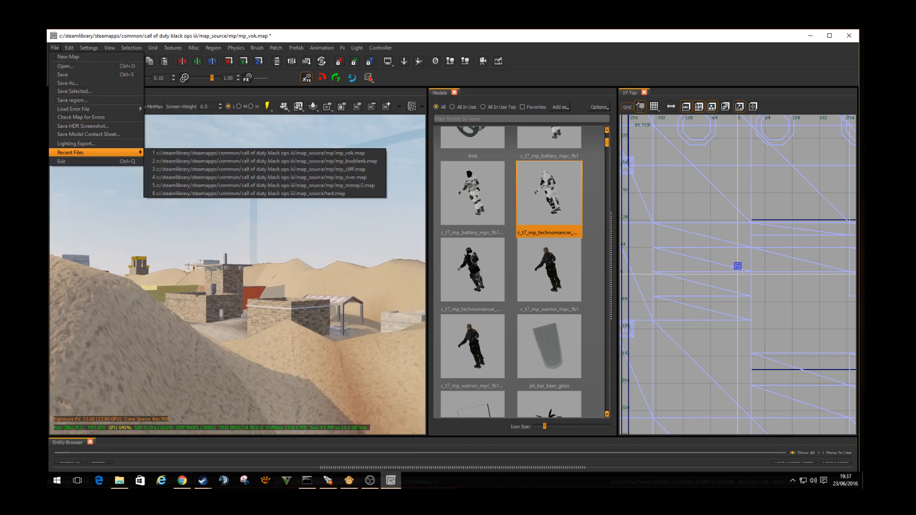
left_click(262, 185)
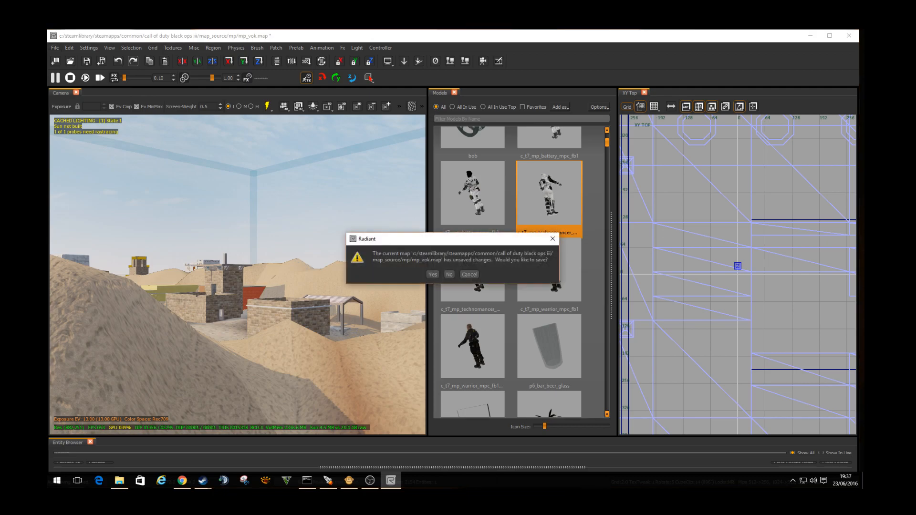
left_click(448, 274)
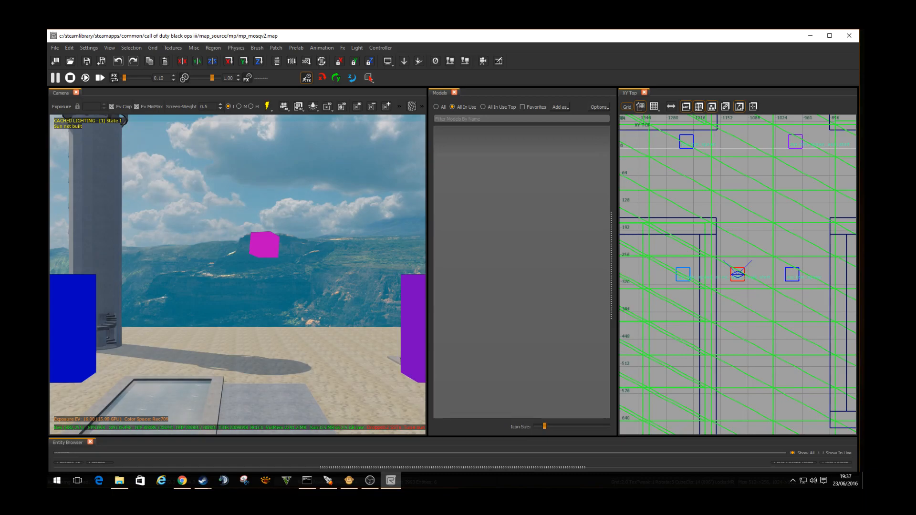
- Examine the mosque, archway, tower and surrounding skybox in the mp_mosqv2 map
right_click_drag(237, 274, 303, 274)
key("s")
key("s")
key("s")
key("s")
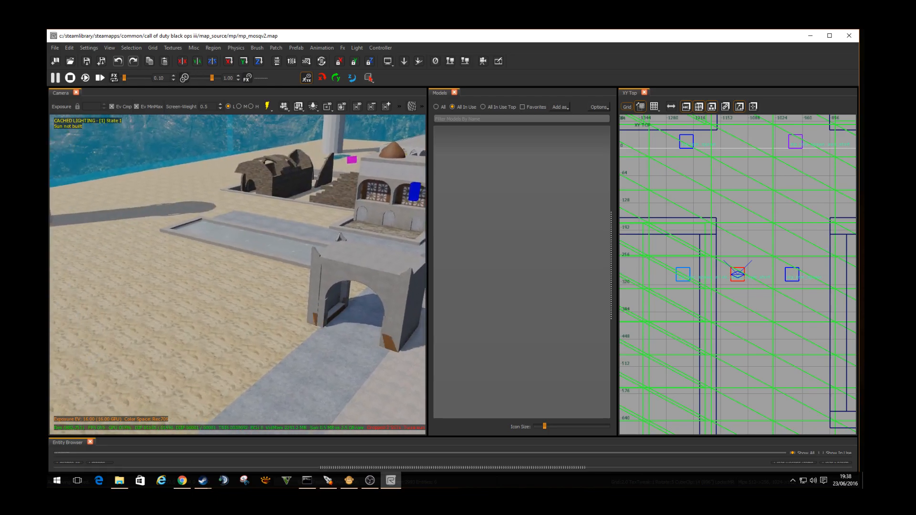
right_click_drag(238, 274, 133, 274)
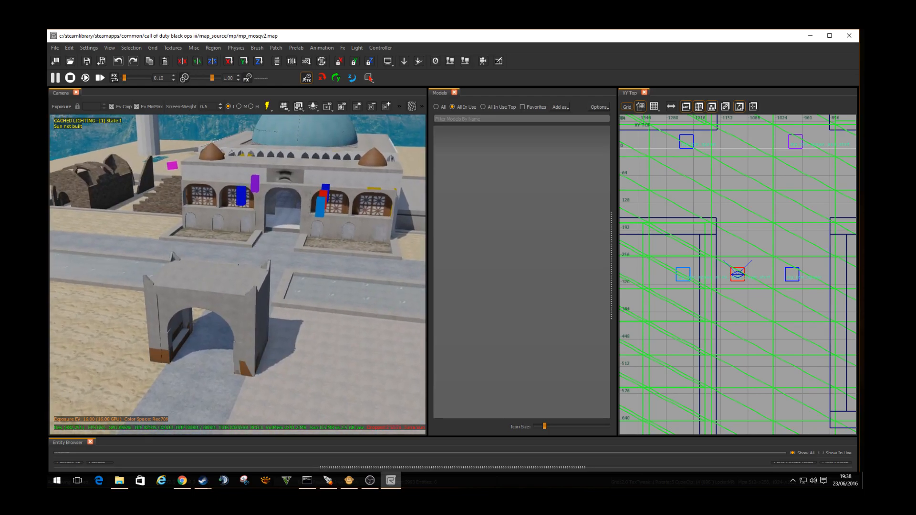
right_click_drag(237, 274, 204, 274)
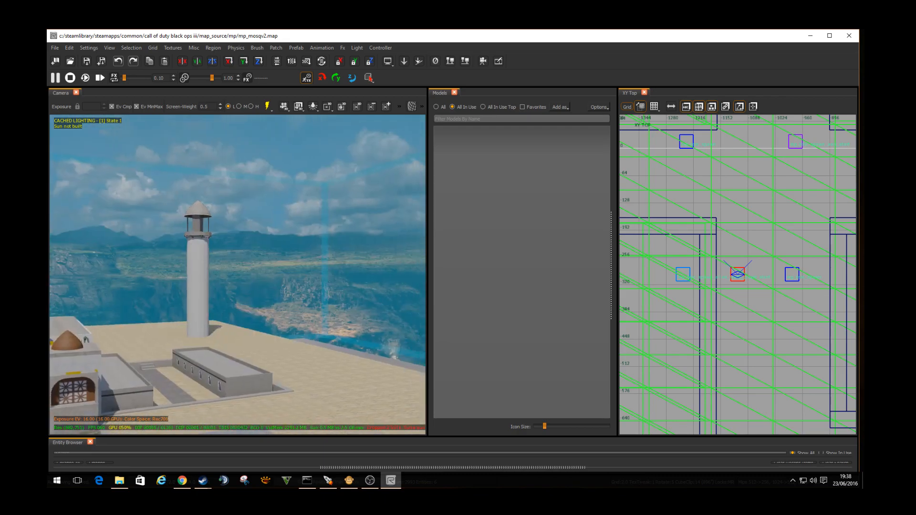
- Examine the minaret-style tower, the mosque's blue dome and its front facade from above in the mp_mosqv2 map
key("w")
right_click_drag(238, 274, 239, 343)
key("w")
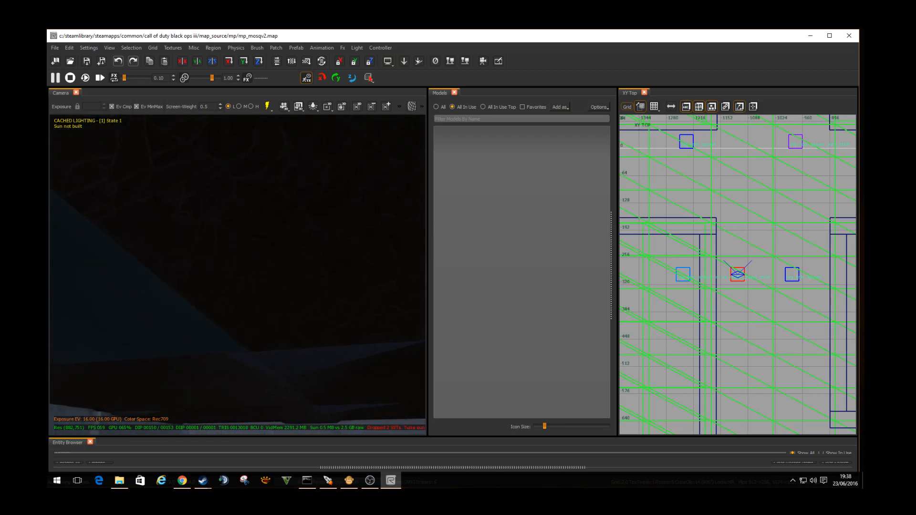
left_click(238, 274, "shift")
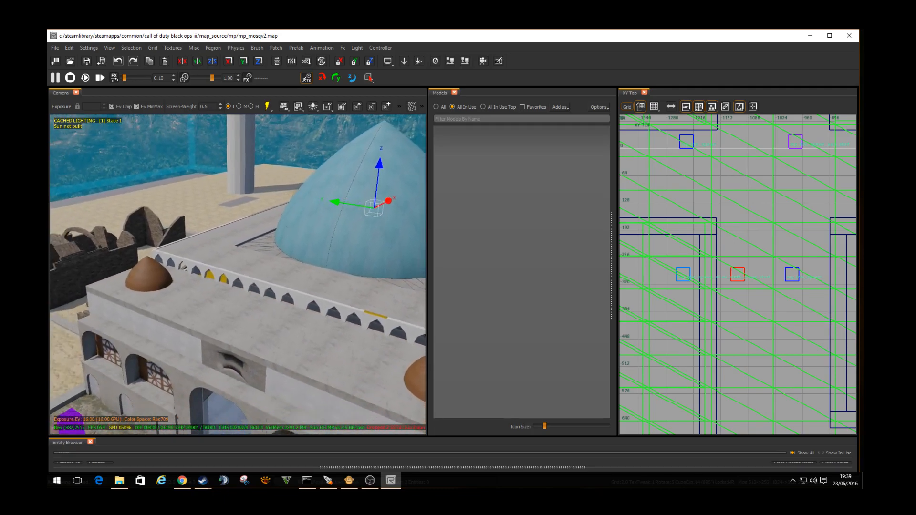
right_click_drag(238, 275, 72, 275)
right_click_drag(191, 275, 305, 273)
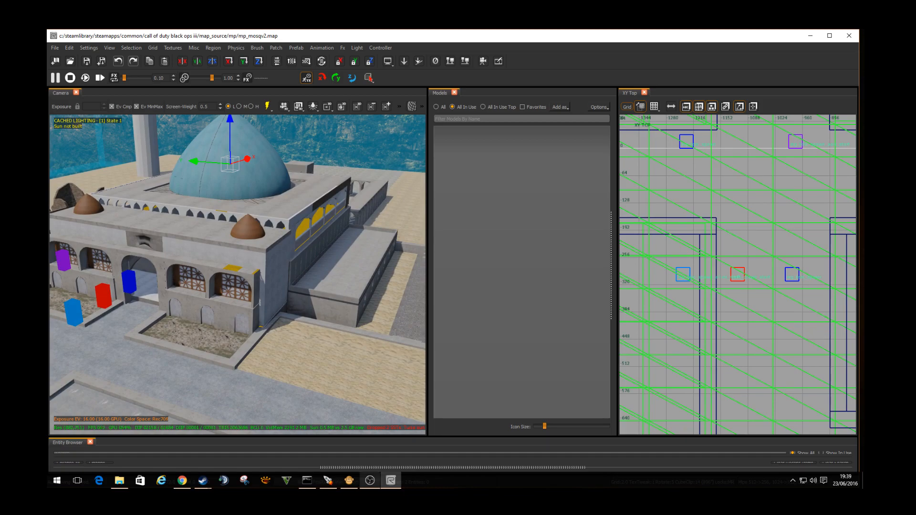
- Switch to the Asset Property Editor and browse its asset list back to the i_ image assets above the wakka_sky group
left_click(349, 480)
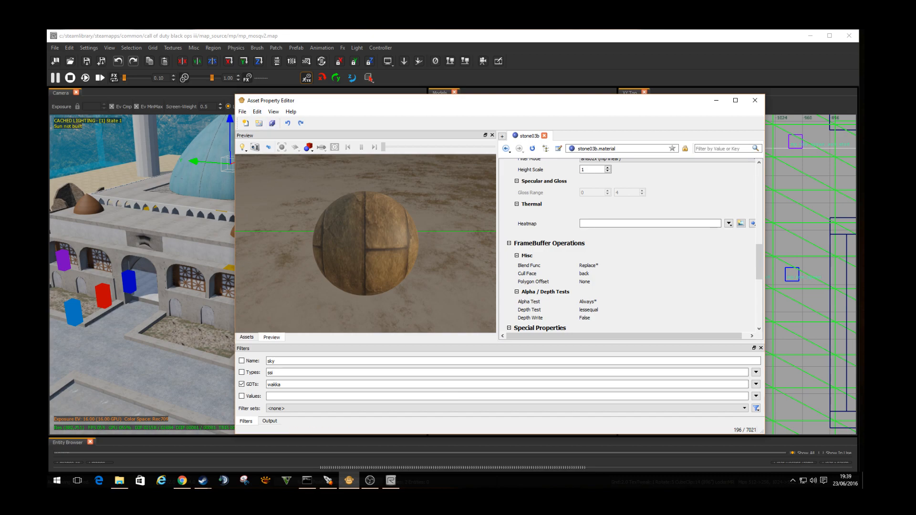
left_click(247, 337)
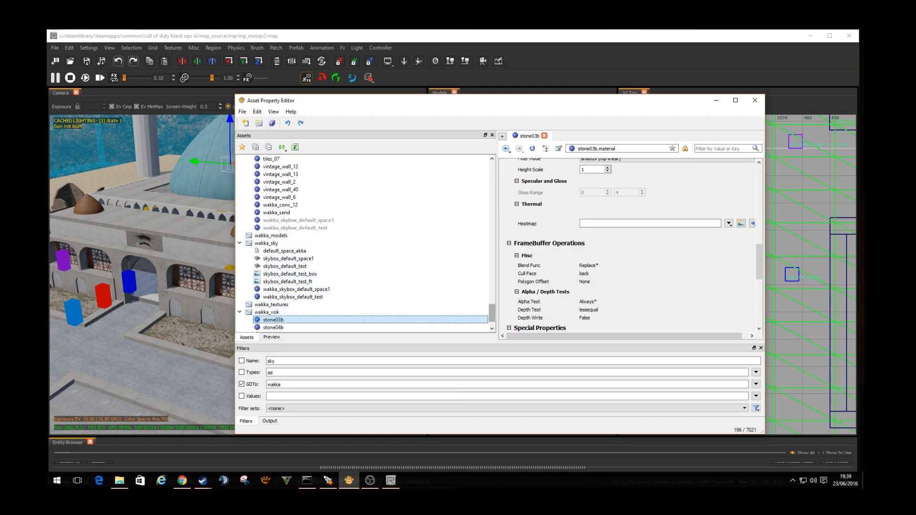
scroll(362, 305, "up", 2)
scroll(362, 243, "up", 15)
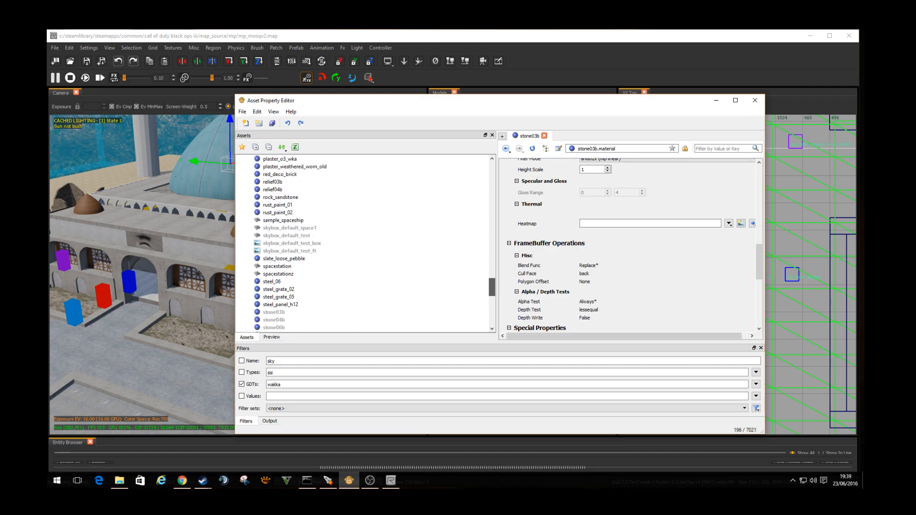
scroll(362, 243, "up", 20)
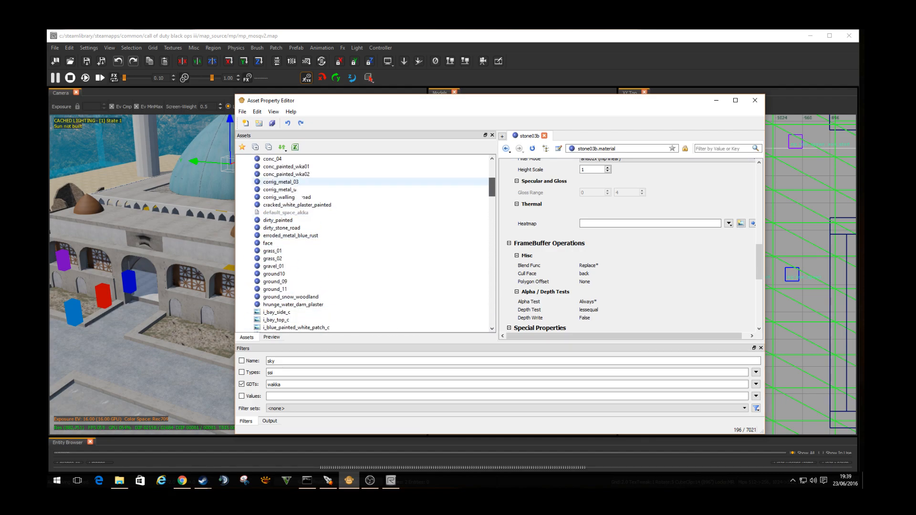
scroll(362, 191, "down", 10)
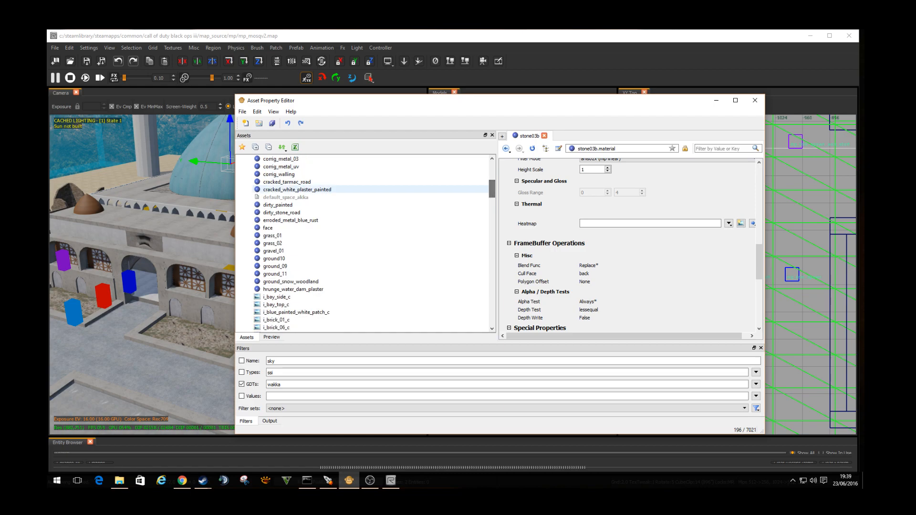
scroll(296, 190, "down", 3)
- Review the texture settings of the brick, cobbles and corrugated image assets, from i_brick_painted_01_c to i_corrig_walling_c
left_click(285, 289)
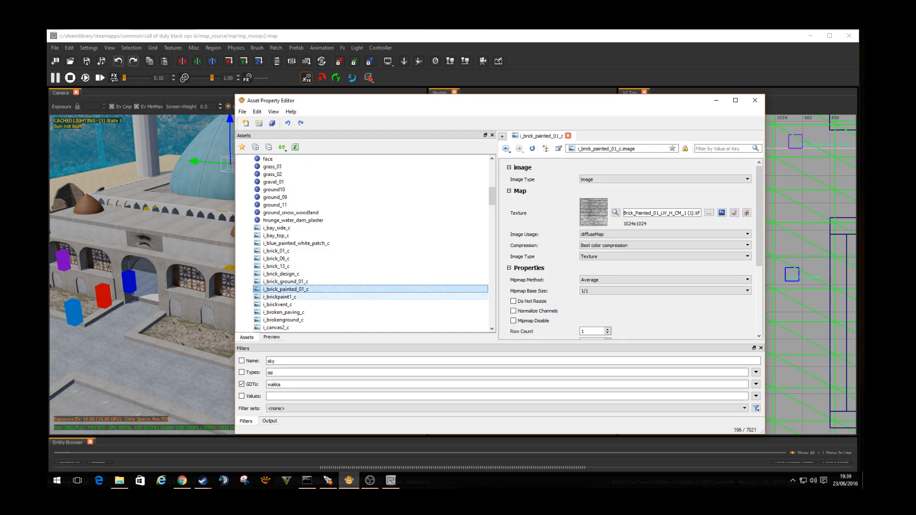
left_click(286, 281)
left_click(285, 266)
scroll(286, 277, "down", 2)
left_click(285, 282)
left_click(285, 289)
left_click(285, 304)
scroll(287, 304, "down", 4)
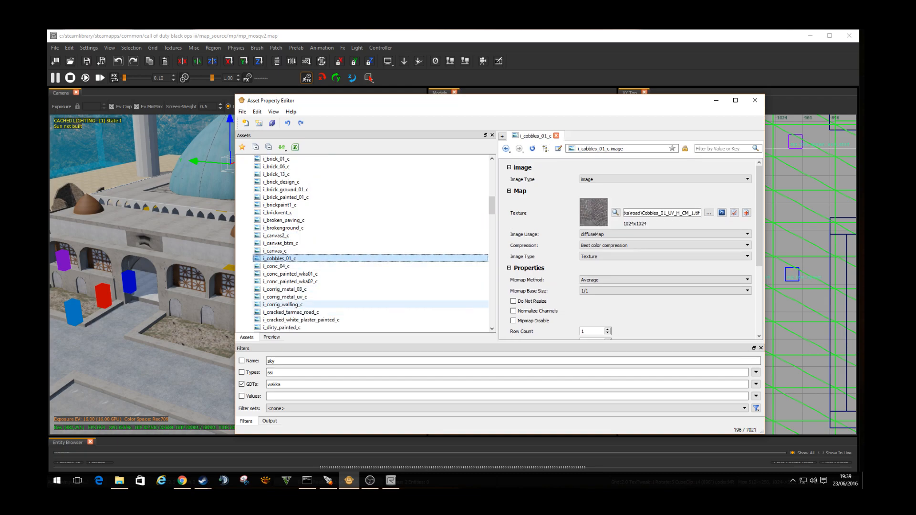
left_click(286, 251)
left_click(285, 258)
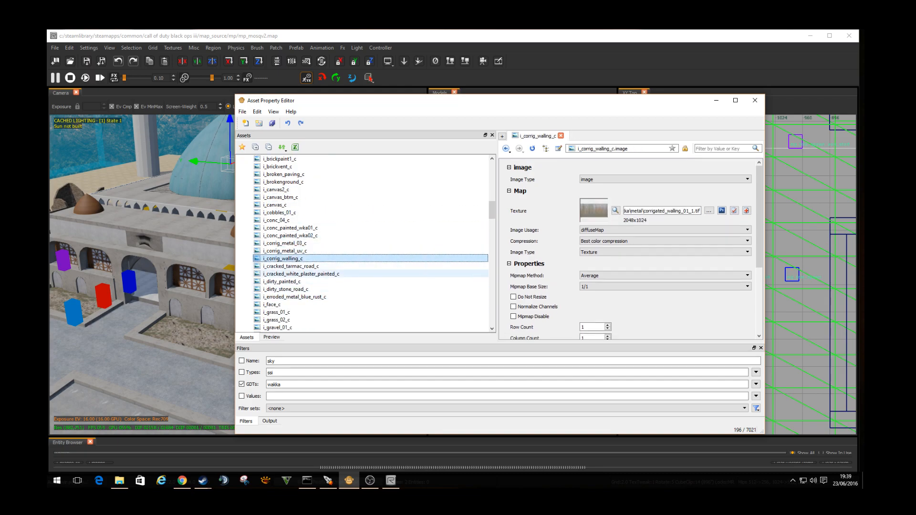
- Review the ground, old paint and metal image assets, including i_ground_11_c, i_ground_snow_woodland_c, i_met_old_paint_c and i_metal_panel_01_c
scroll(285, 274, "down", 3)
left_click(285, 243)
left_click(285, 266)
left_click(285, 281)
scroll(285, 282, "down", 5)
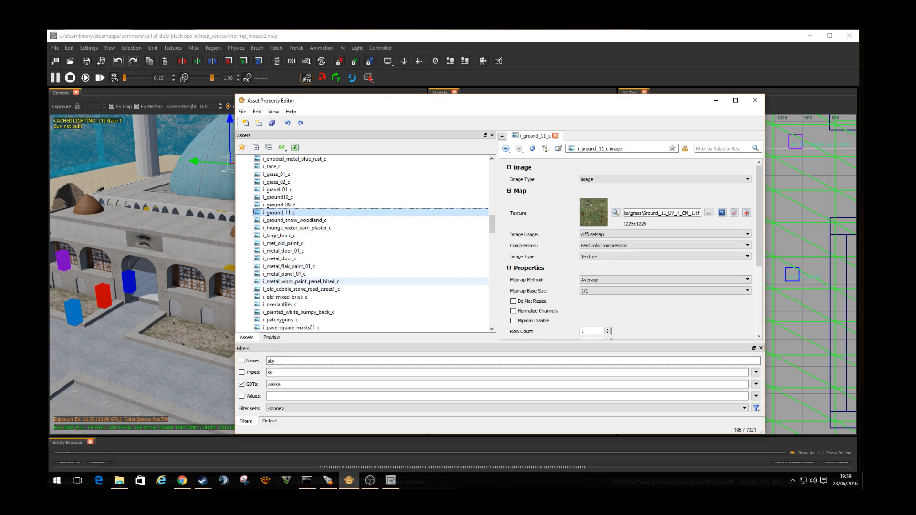
left_click(285, 174)
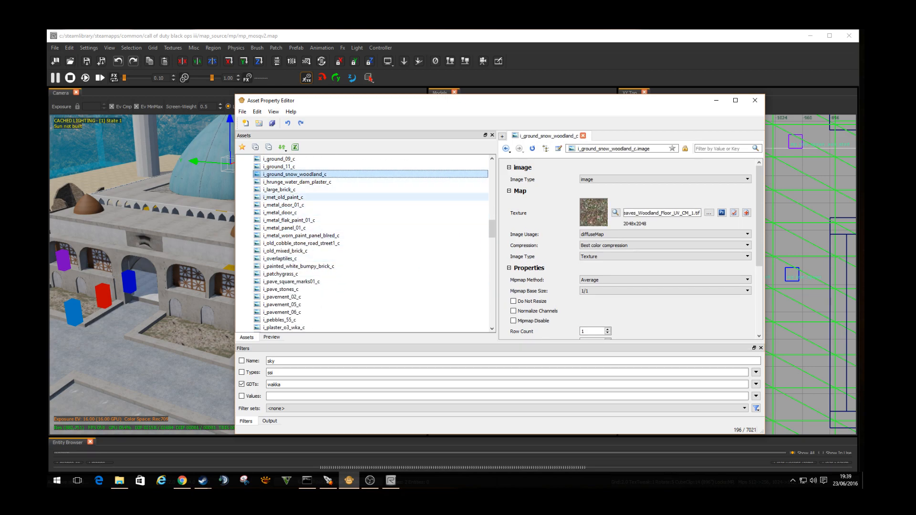
left_click(285, 197)
left_click(285, 221)
left_click(301, 243)
left_click(285, 227)
scroll(285, 253, "down", 2)
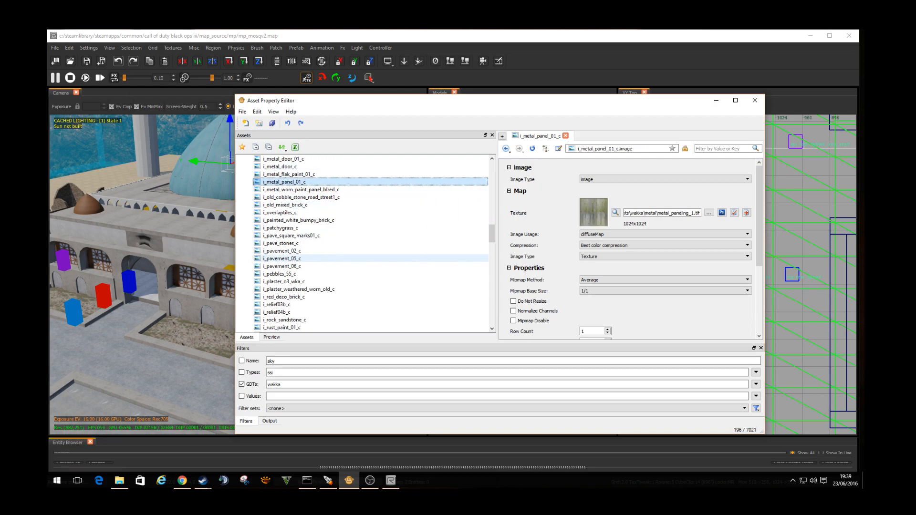
- Review the pavement, plaster and i_stone03b_c image assets, and return to the wakka_sky and wakka_vok GDT groups in the asset list
left_click(282, 250)
left_click(282, 266)
left_click(284, 280)
scroll(284, 281, "down", 2)
scroll(283, 282, "down", 5)
left_click(278, 220)
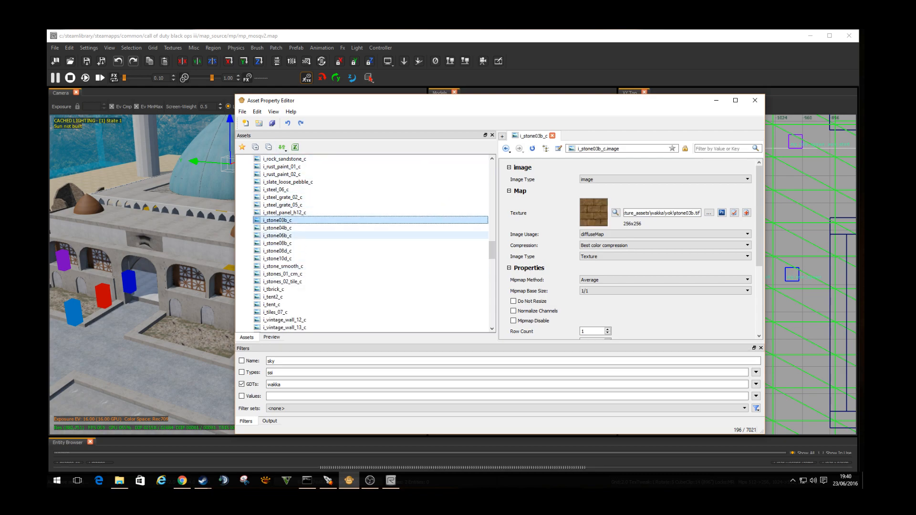
scroll(284, 239, "down", 4)
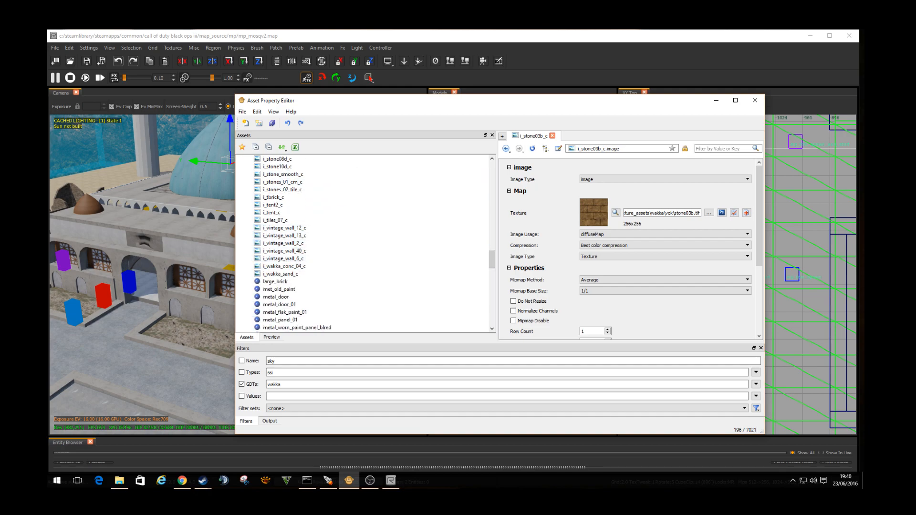
scroll(286, 319, "down", 20)
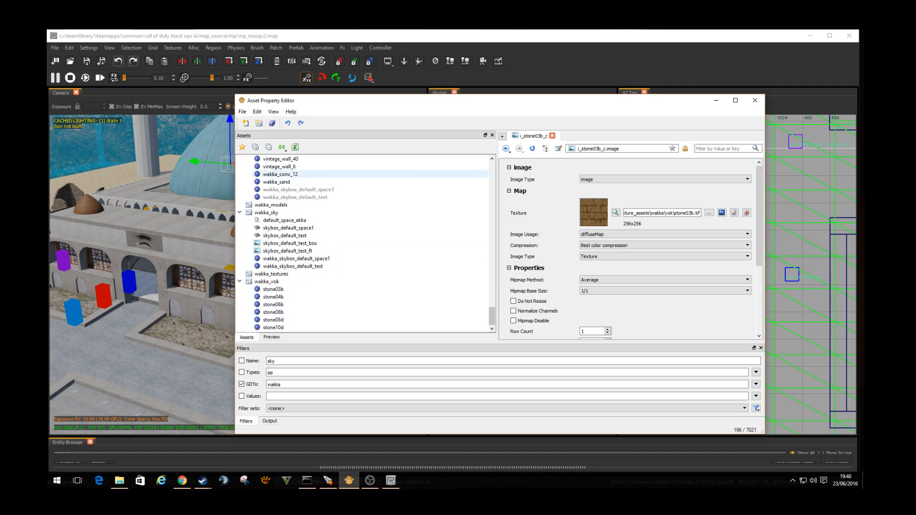
left_click(370, 480)
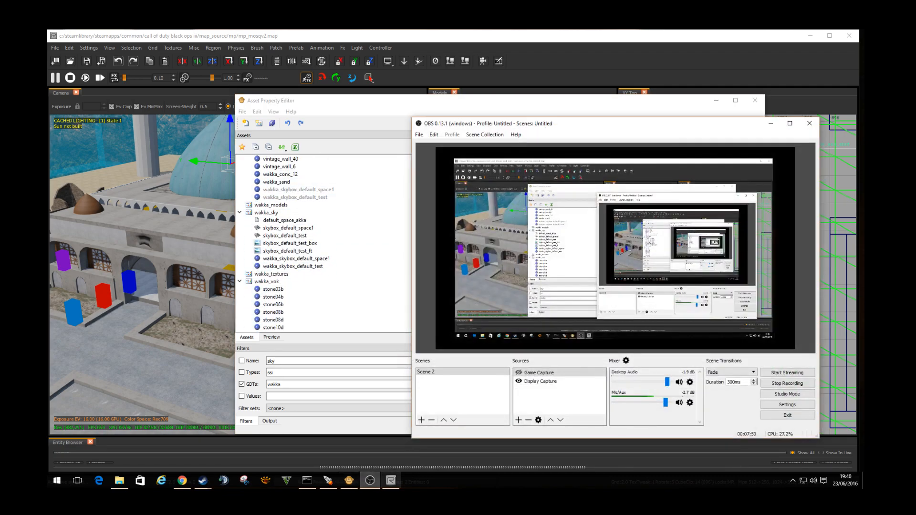